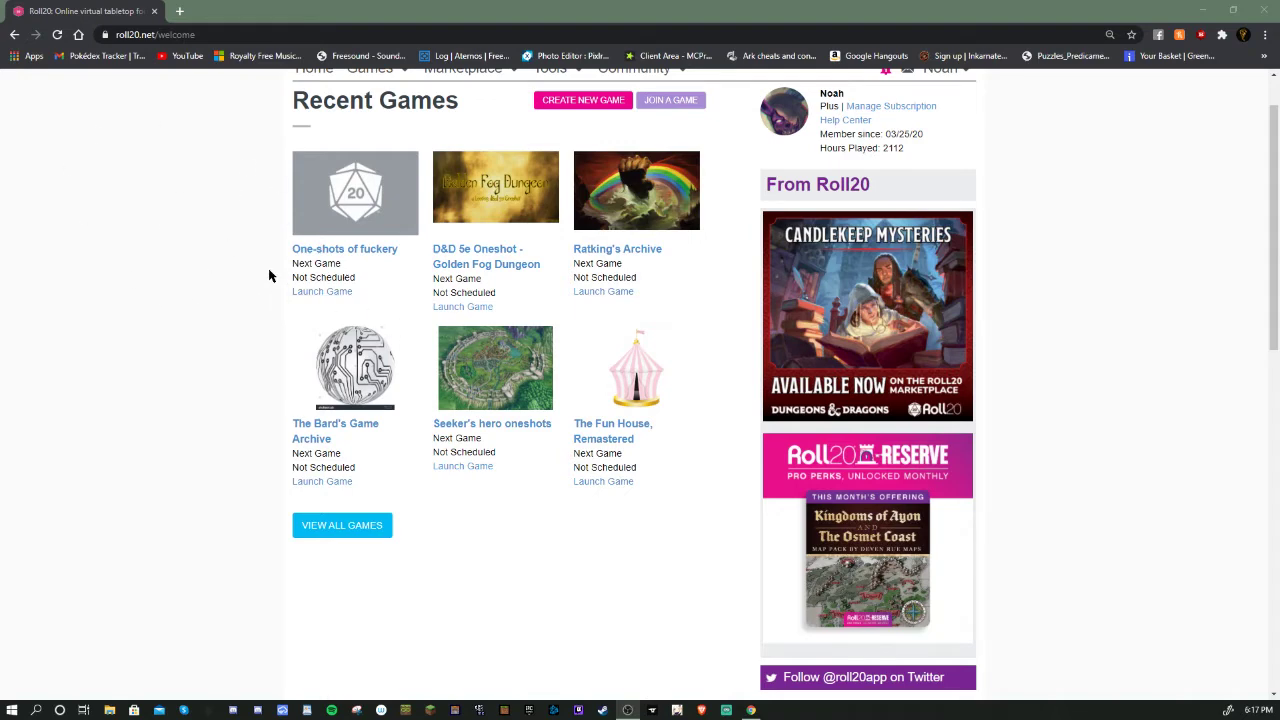
{"action": "right_click", "coordinate": [362, 190]}
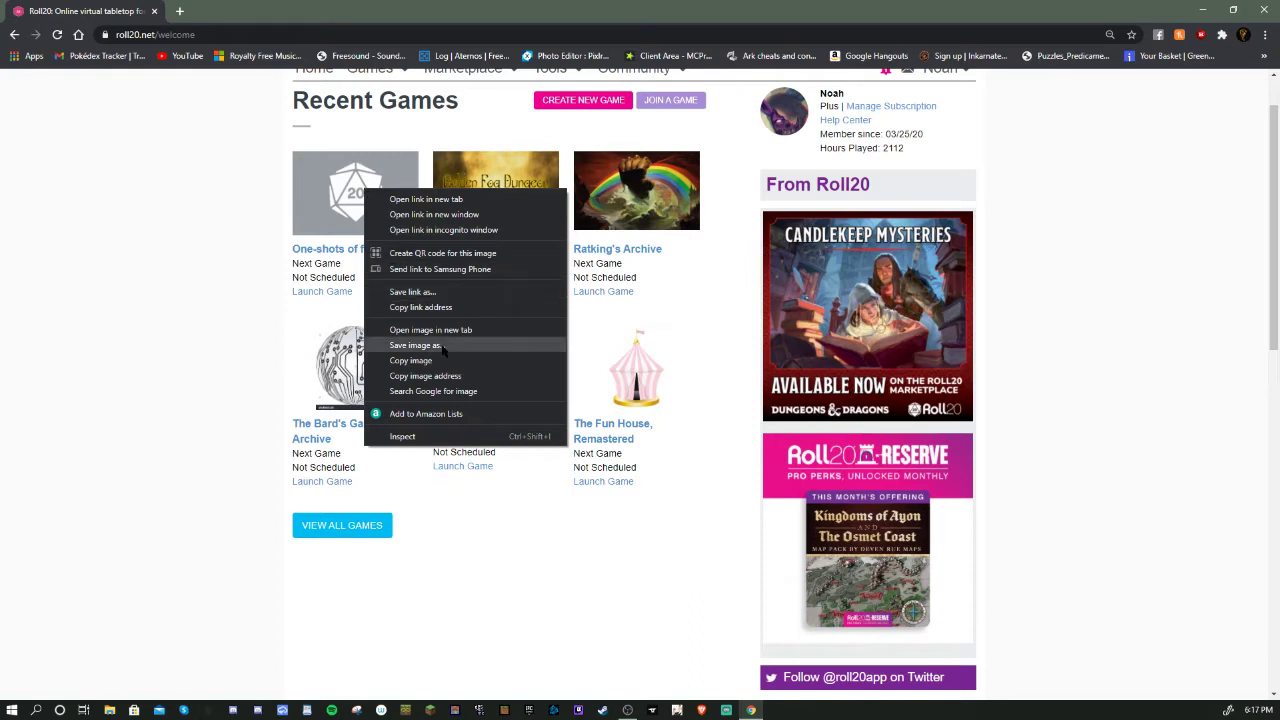
{"action": "left_click", "coordinate": [240, 378]}
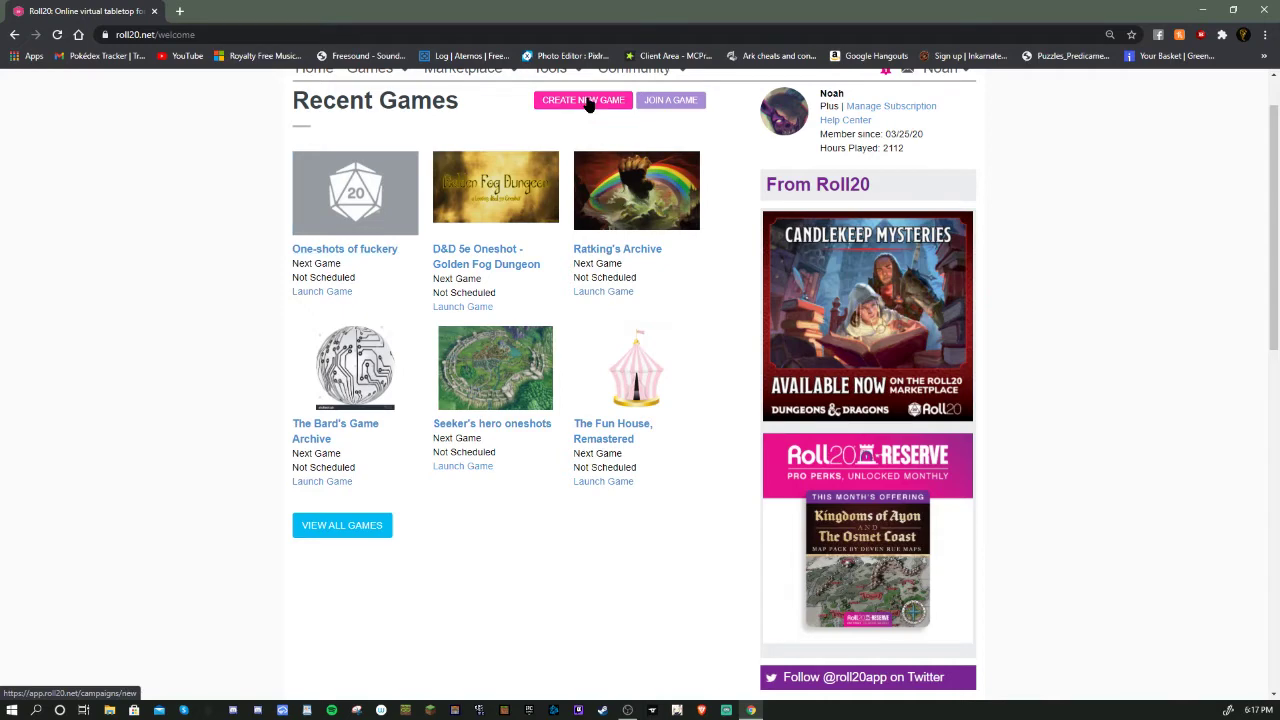
{"action": "scroll", "coordinate": [718, 230], "scroll_direction": "up", "scroll_amount": 1}
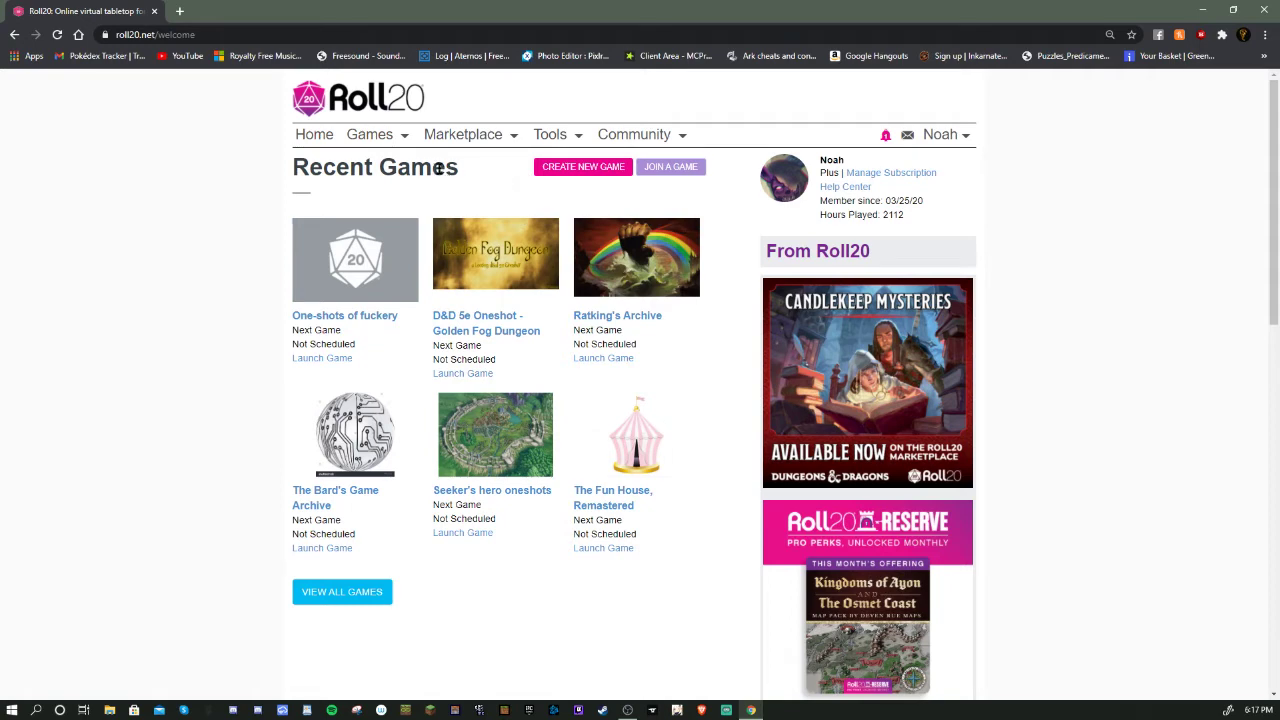
{"action": "left_click_drag", "start_coordinate": [446, 168], "coordinate": [294, 166]}
{"action": "left_click", "coordinate": [328, 170]}
{"action": "left_click", "coordinate": [460, 167]}
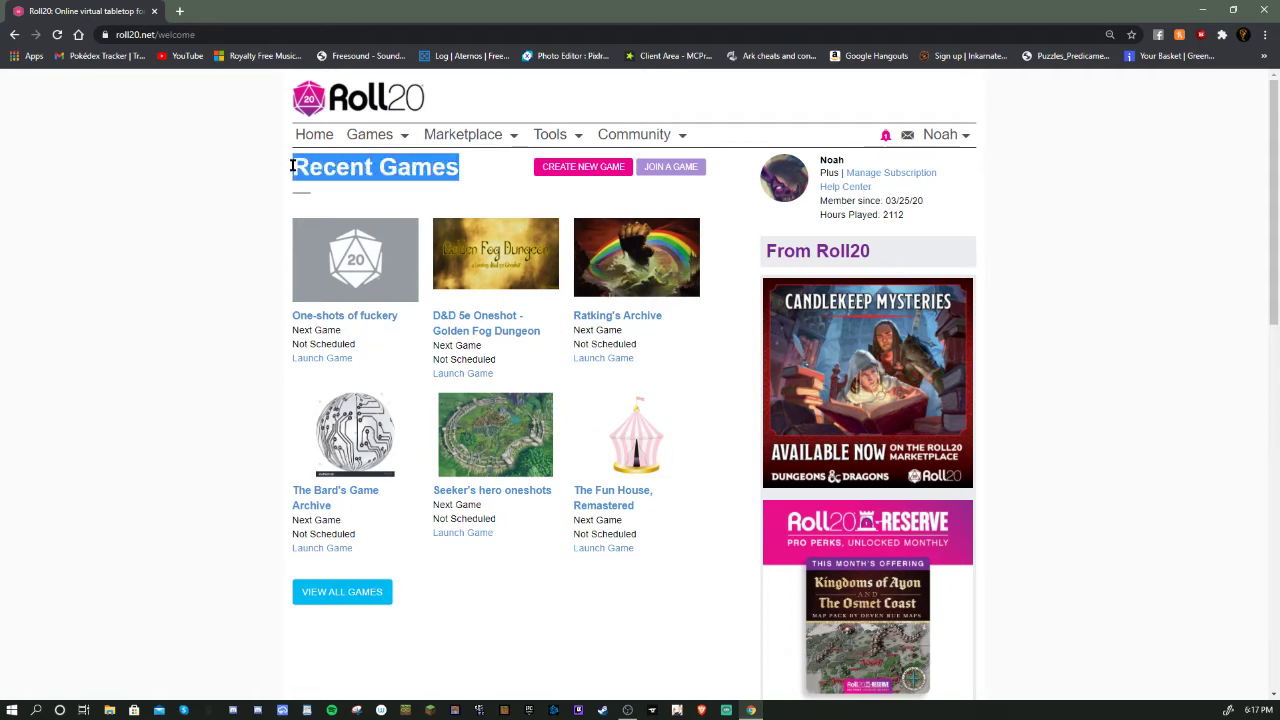
{"action": "triple_click", "coordinate": [297, 166]}
{"action": "left_click", "coordinate": [421, 169]}
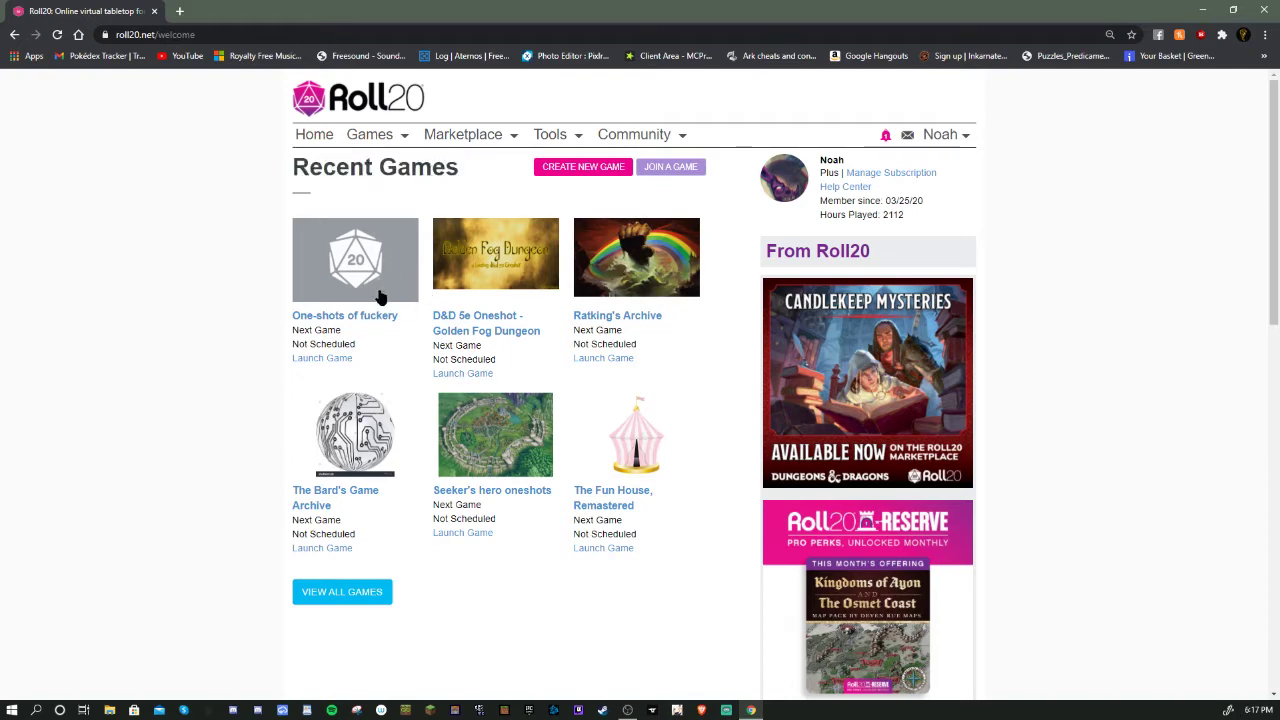
Step: Start creating a new game and enter "example" as the game name
{"action": "left_click", "coordinate": [333, 262]}
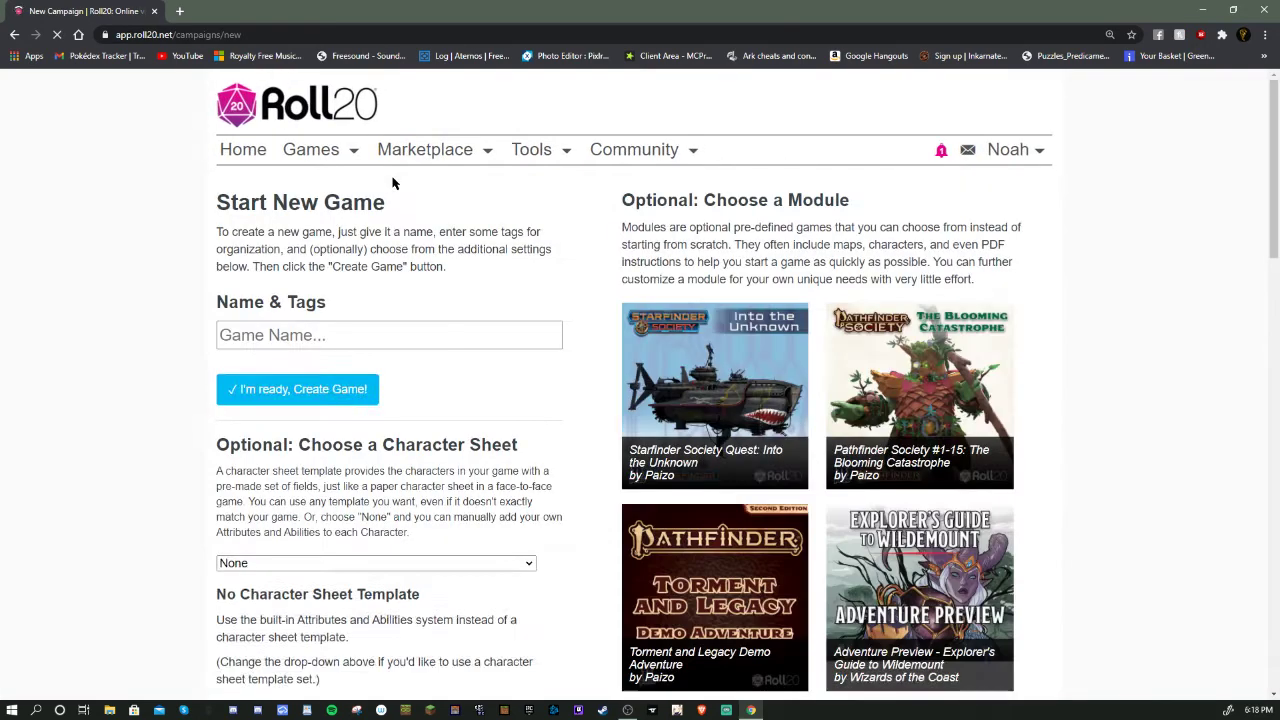
{"action": "left_click", "coordinate": [361, 337]}
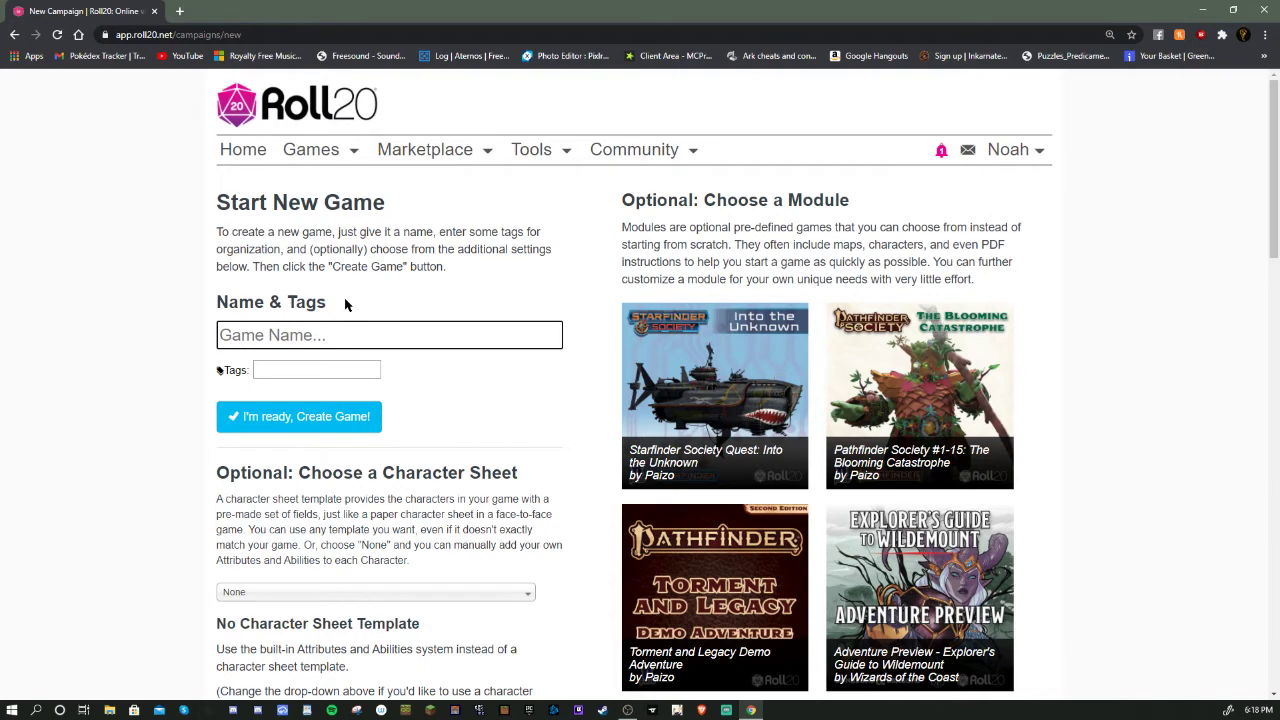
{"action": "type", "text": "exampler"}
{"action": "key", "text": "BackSpace"}
Step: Choose D&D 5E by Roll20 as the character sheet template and look through its preview and description
{"action": "scroll", "coordinate": [393, 410], "scroll_direction": "down", "scroll_amount": 2}
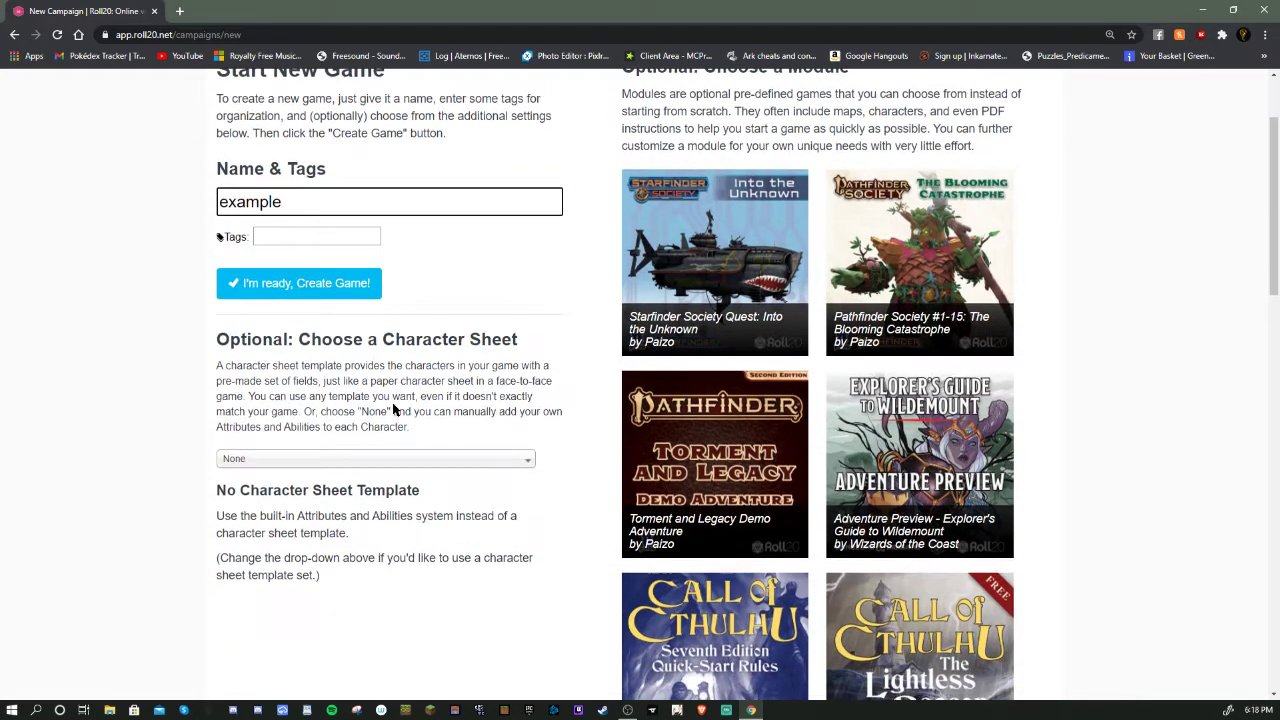
{"action": "left_click_drag", "start_coordinate": [292, 342], "coordinate": [351, 342]}
{"action": "left_click", "coordinate": [350, 342]}
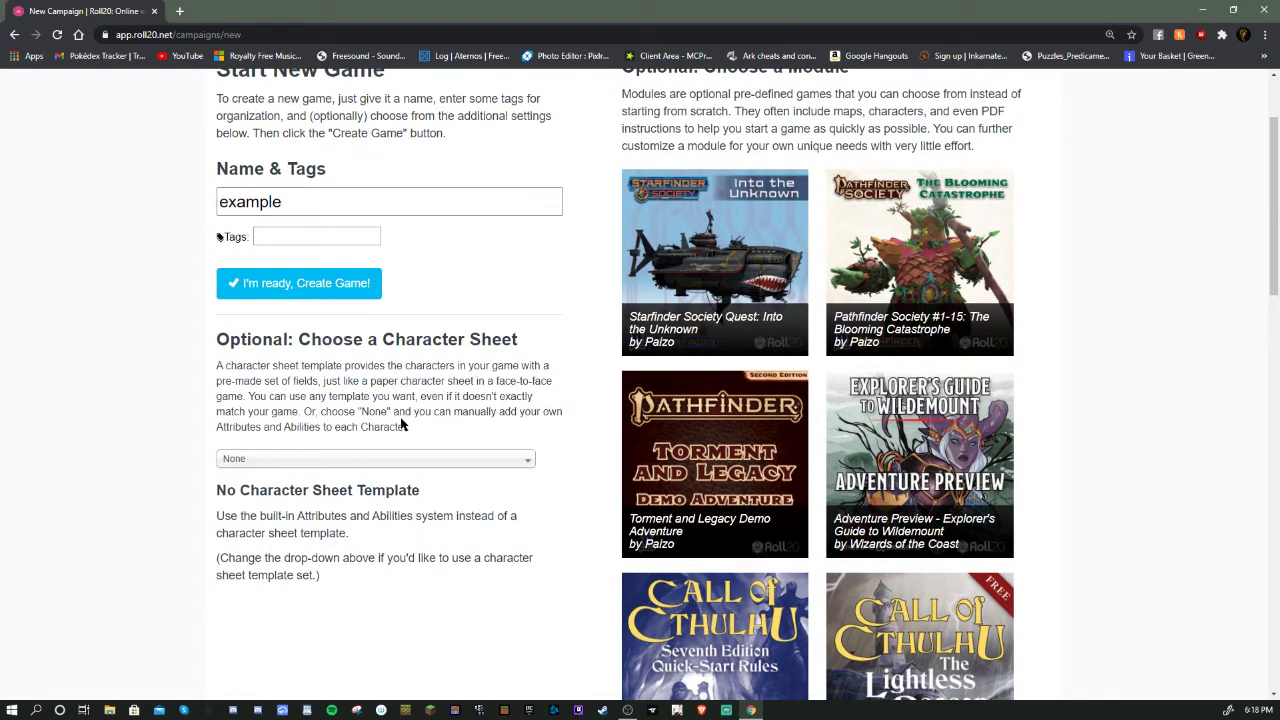
{"action": "left_click", "coordinate": [338, 466]}
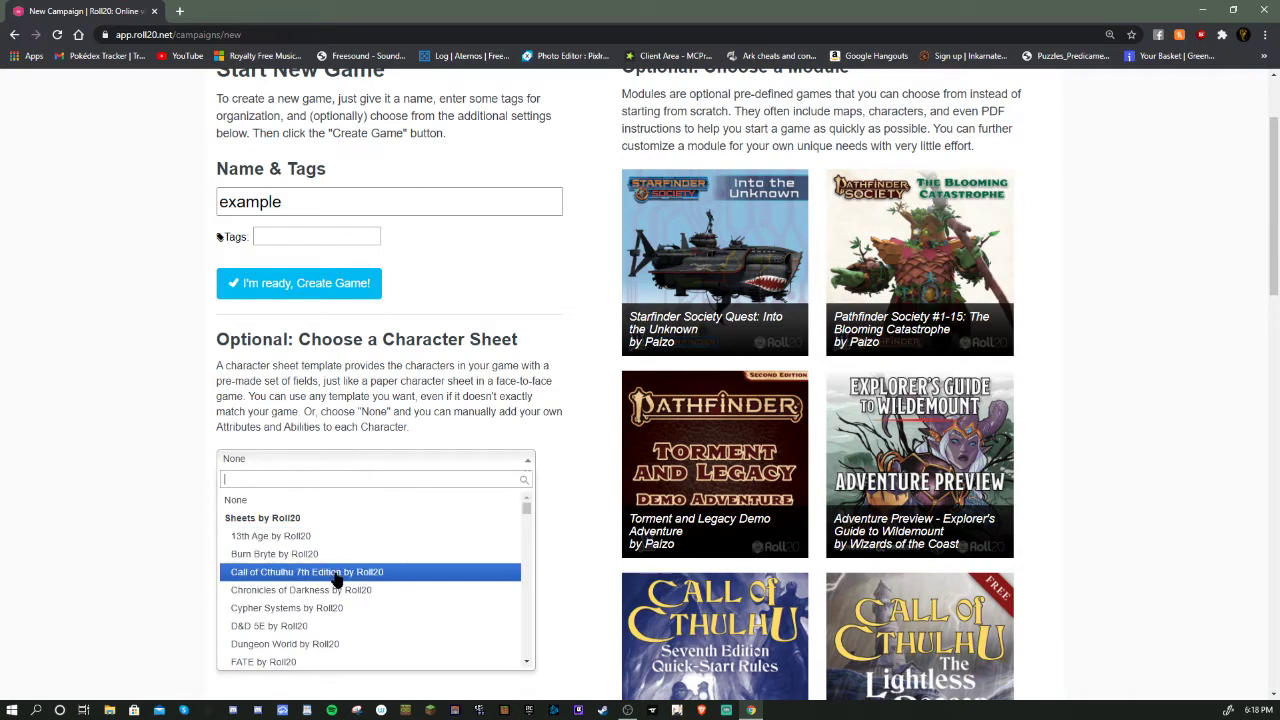
{"action": "scroll", "coordinate": [340, 590], "scroll_direction": "down", "scroll_amount": 1}
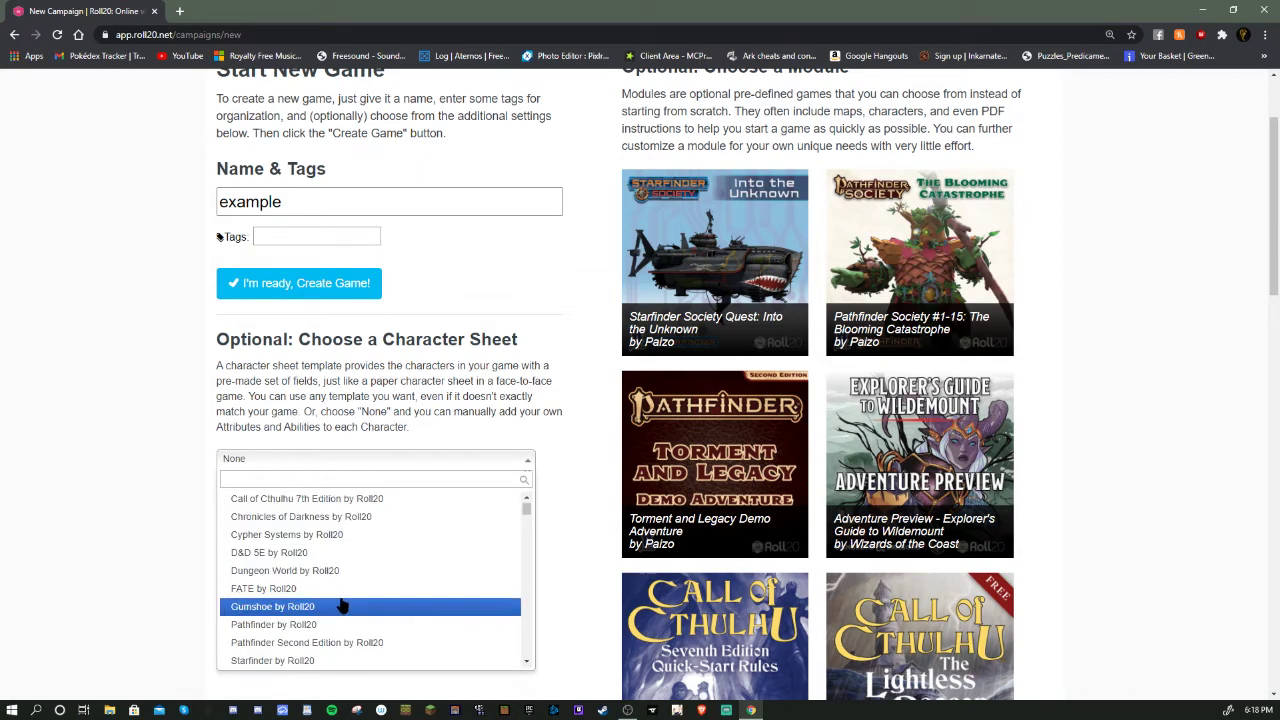
{"action": "left_click", "coordinate": [343, 558]}
{"action": "scroll", "coordinate": [400, 555], "scroll_direction": "down", "scroll_amount": 3}
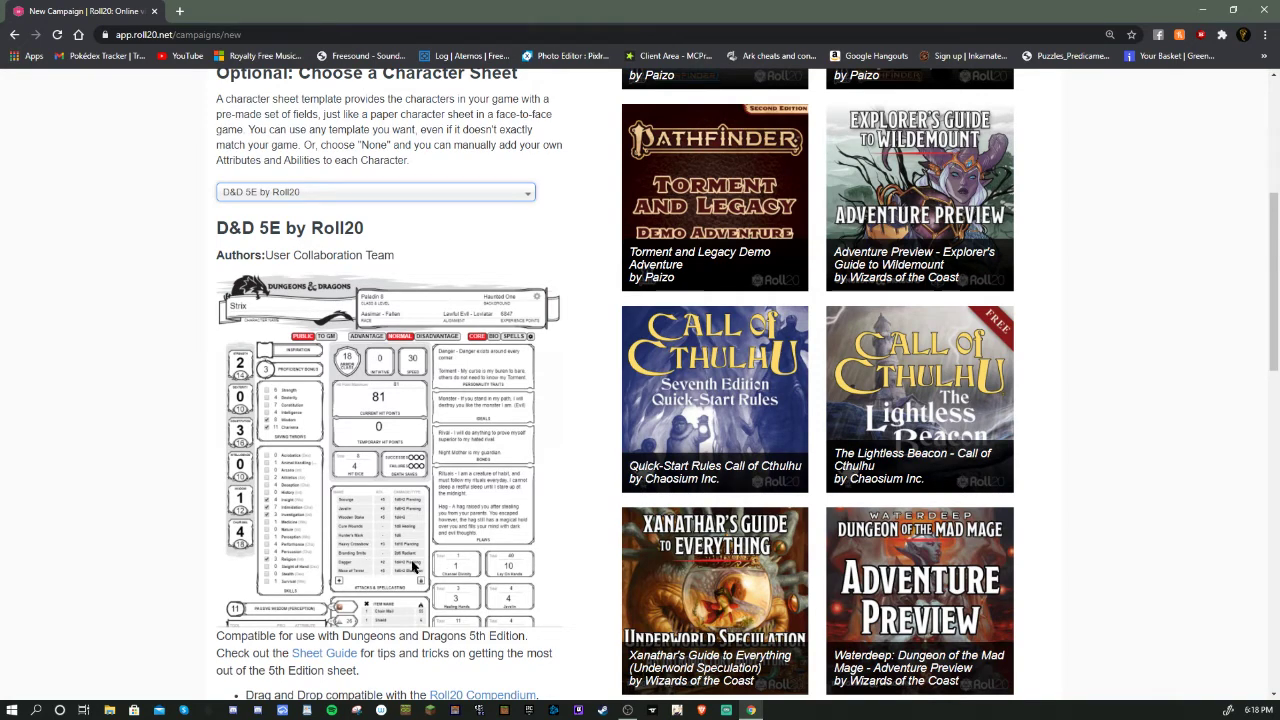
{"action": "scroll", "coordinate": [413, 566], "scroll_direction": "down", "scroll_amount": 3}
{"action": "scroll", "coordinate": [187, 370], "scroll_direction": "up", "scroll_amount": 3}
Step: Search the character sheet templates for "5e" and select D&D 5E (Community Contributed)
{"action": "left_click", "coordinate": [266, 196]}
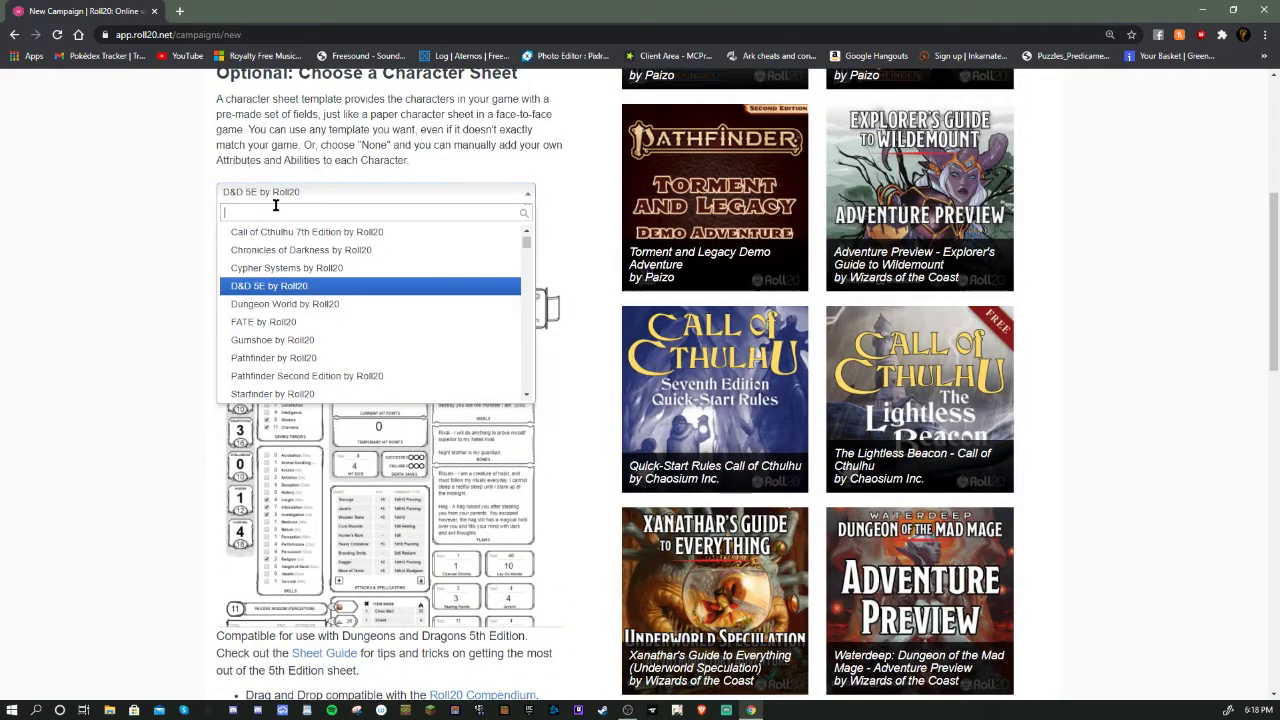
{"action": "type", "text": "5e"}
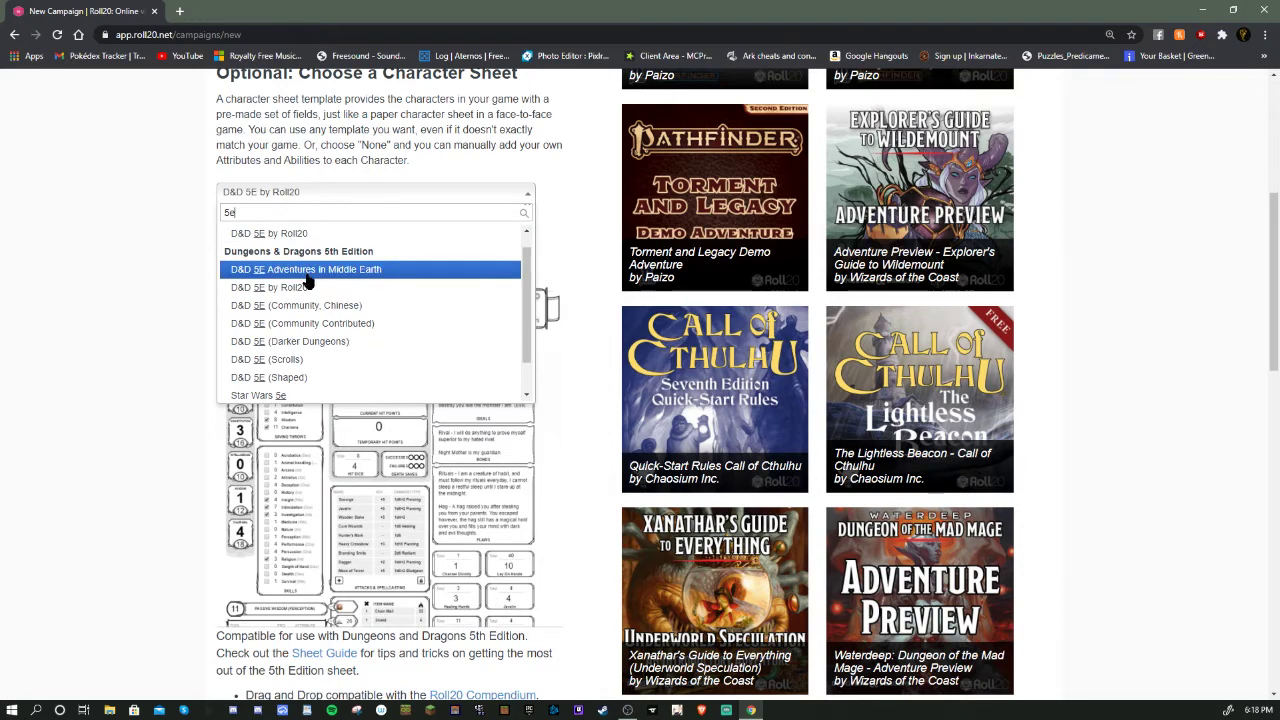
{"action": "left_click", "coordinate": [350, 328]}
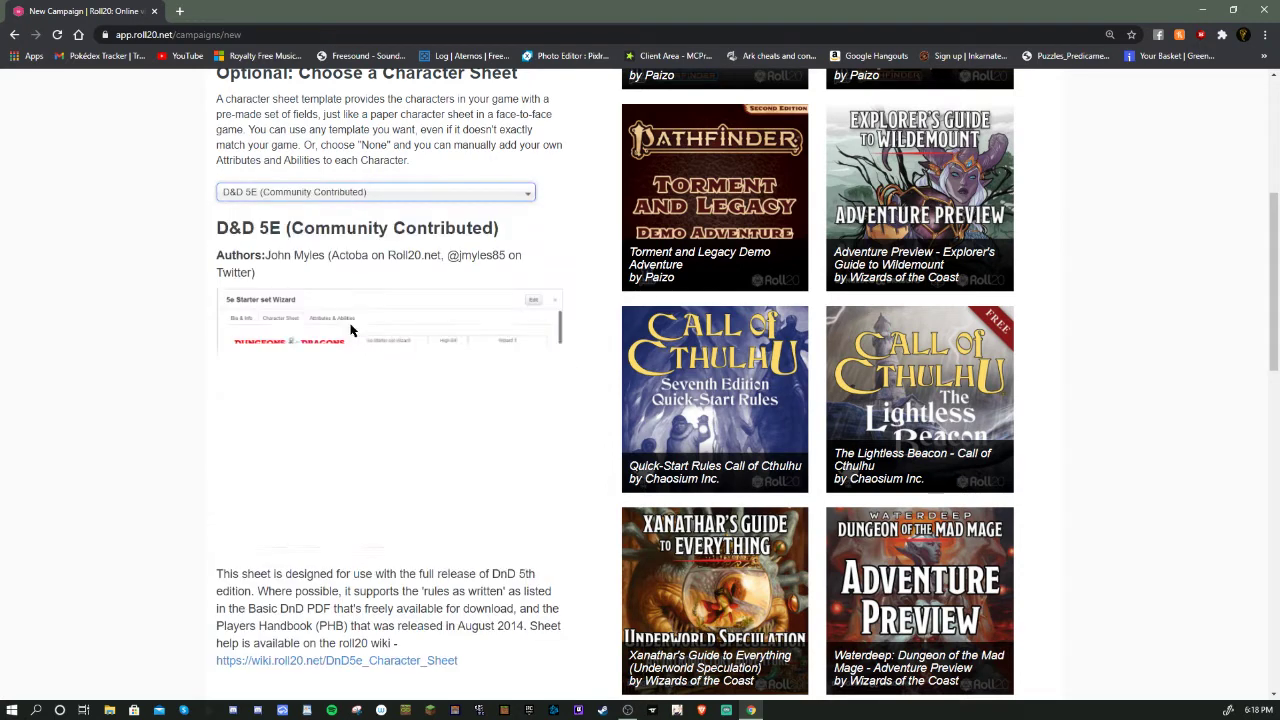
Step: Switch the character sheet template to Héros & Dragons
{"action": "left_click", "coordinate": [357, 198]}
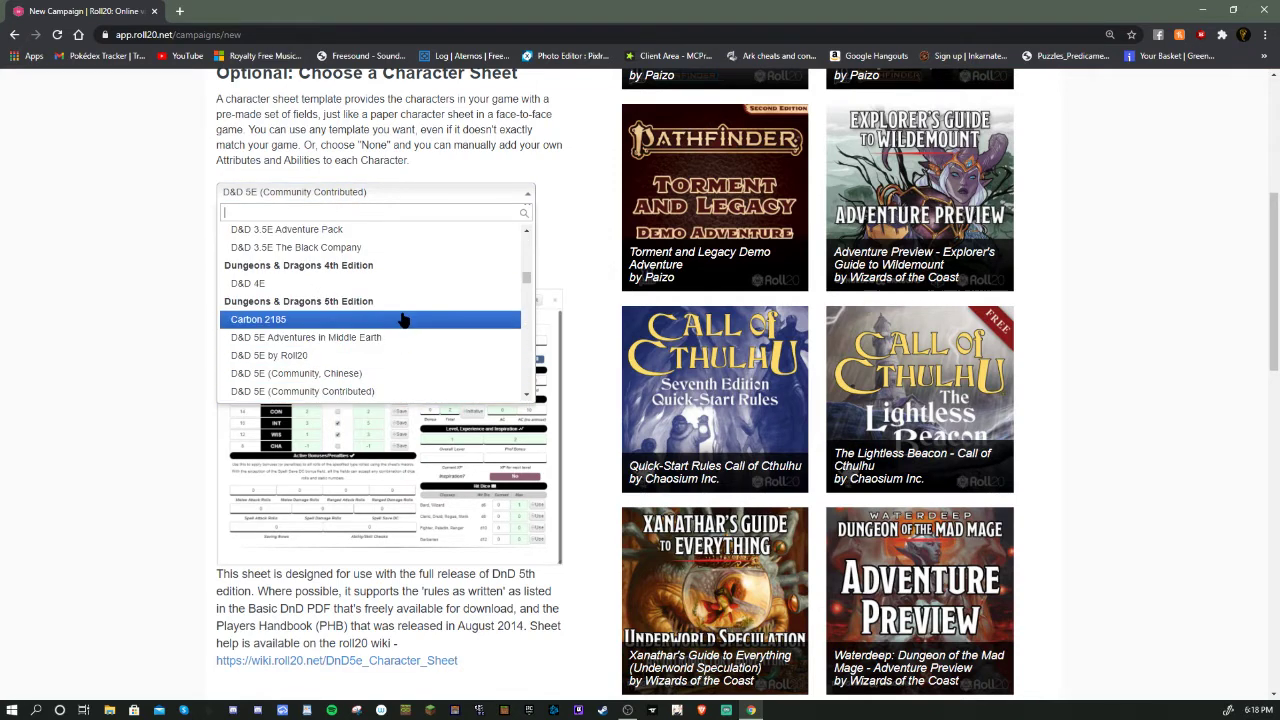
{"action": "scroll", "coordinate": [378, 312], "scroll_direction": "down", "scroll_amount": 1}
{"action": "scroll", "coordinate": [335, 390], "scroll_direction": "down", "scroll_amount": 2}
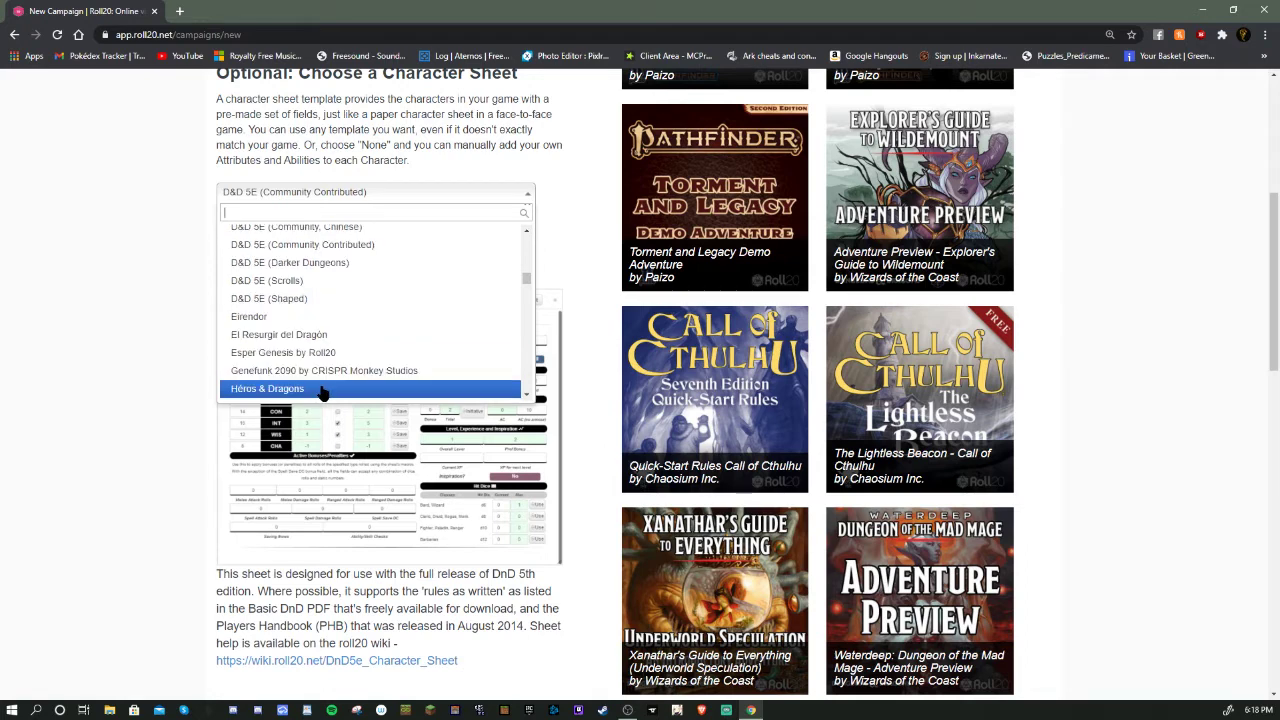
{"action": "left_click", "coordinate": [325, 317]}
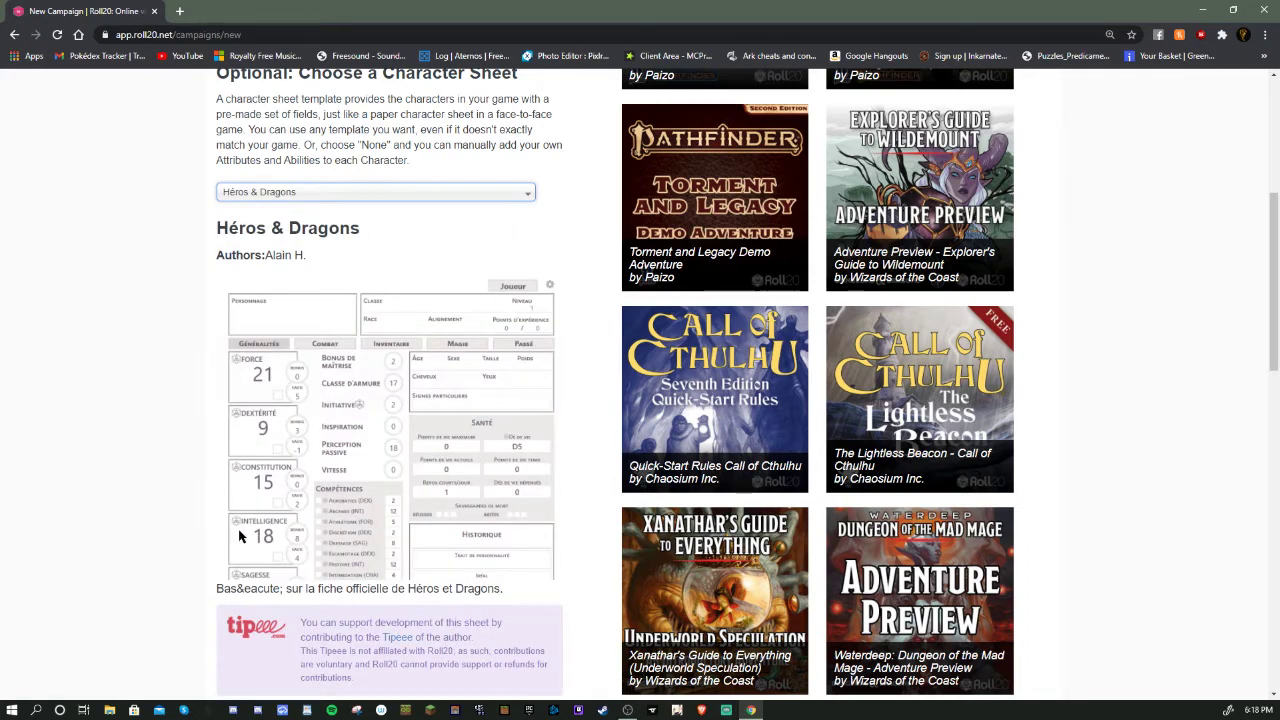
Step: Change the character sheet template back to D&D 5E by Roll20
{"action": "left_click", "coordinate": [298, 197]}
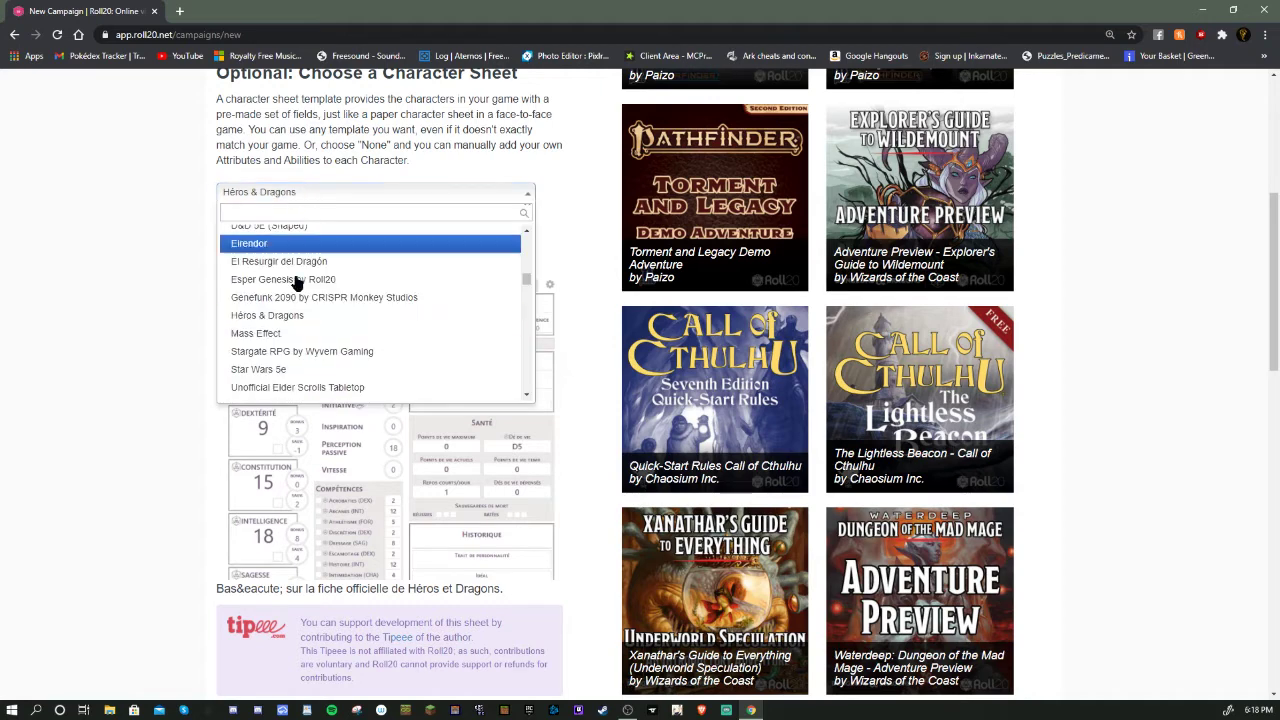
{"action": "scroll", "coordinate": [318, 357], "scroll_direction": "up", "scroll_amount": 3}
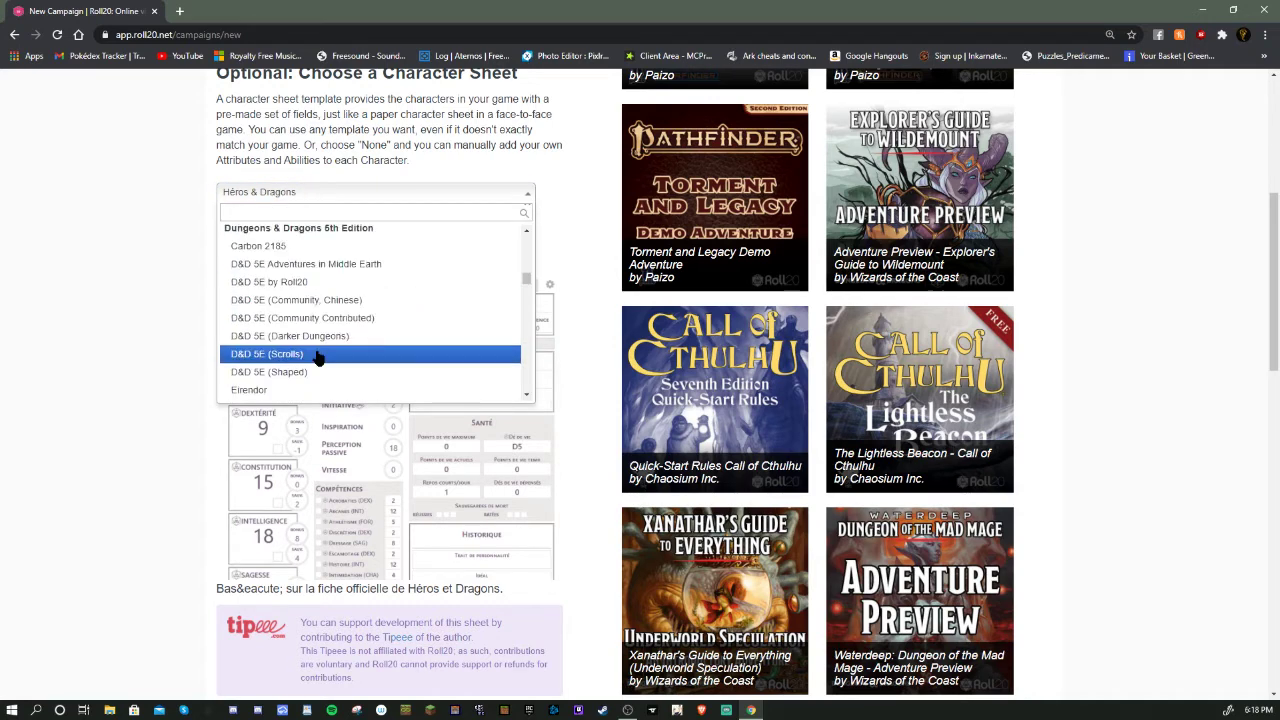
{"action": "left_click", "coordinate": [345, 285]}
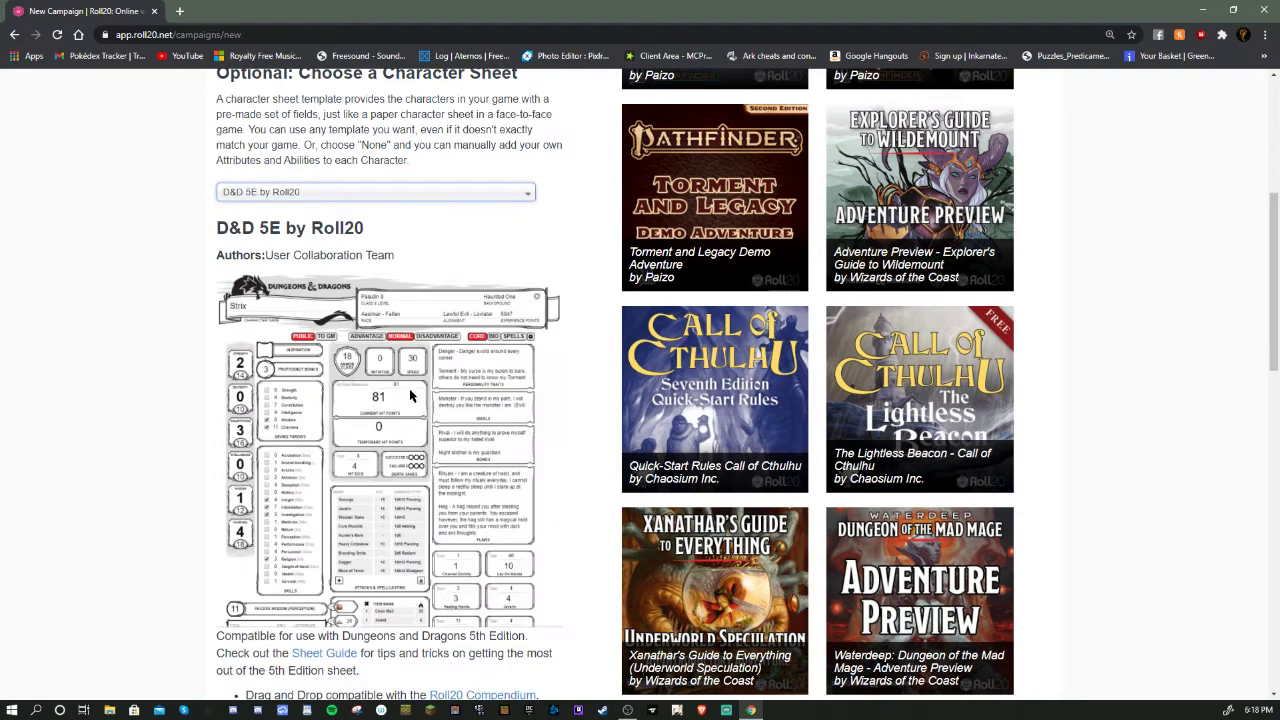
Step: Preview the D&D 5E (Scrolls) and D&D 5E (Shaped) character sheet templates
{"action": "left_click", "coordinate": [336, 195]}
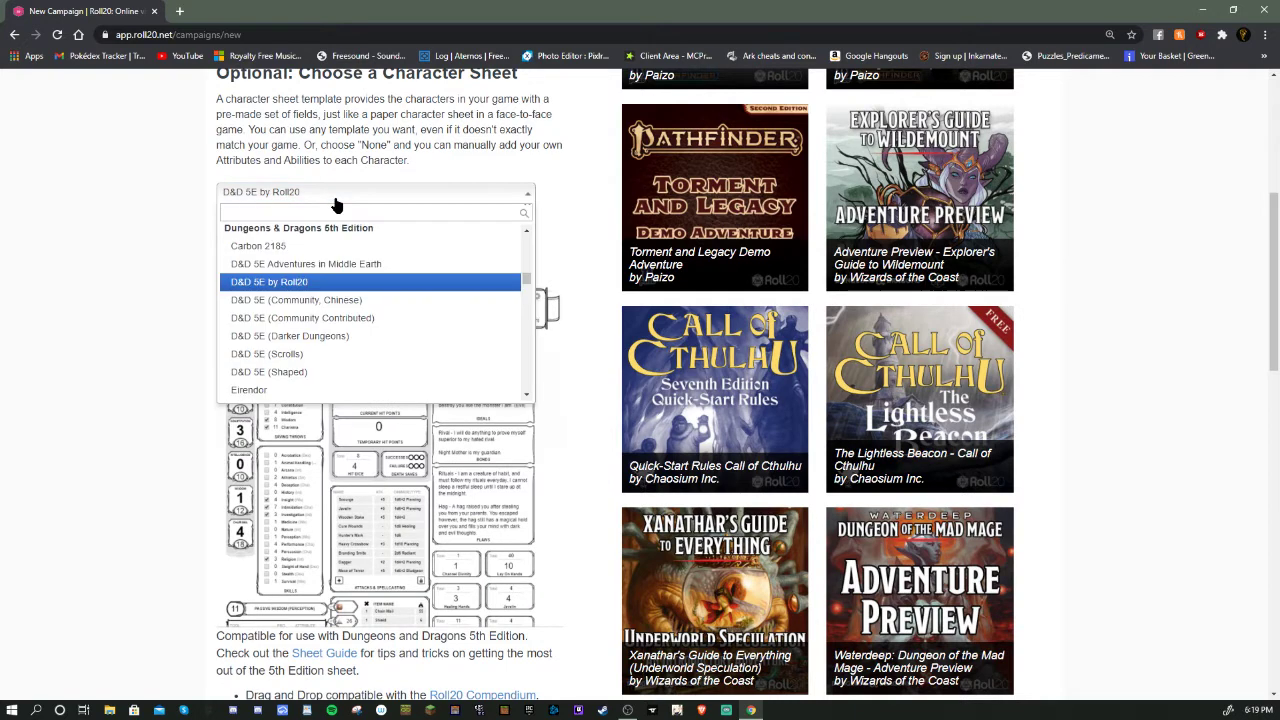
{"action": "left_click", "coordinate": [345, 355]}
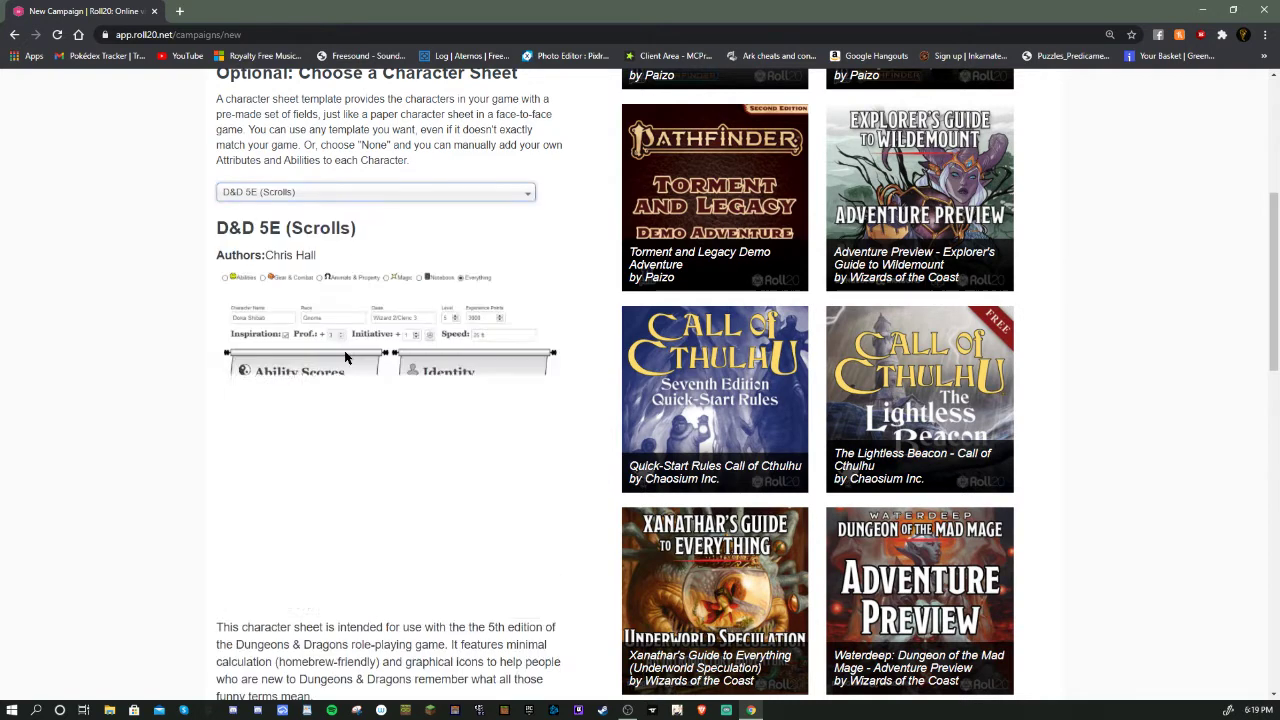
{"action": "left_click", "coordinate": [326, 195]}
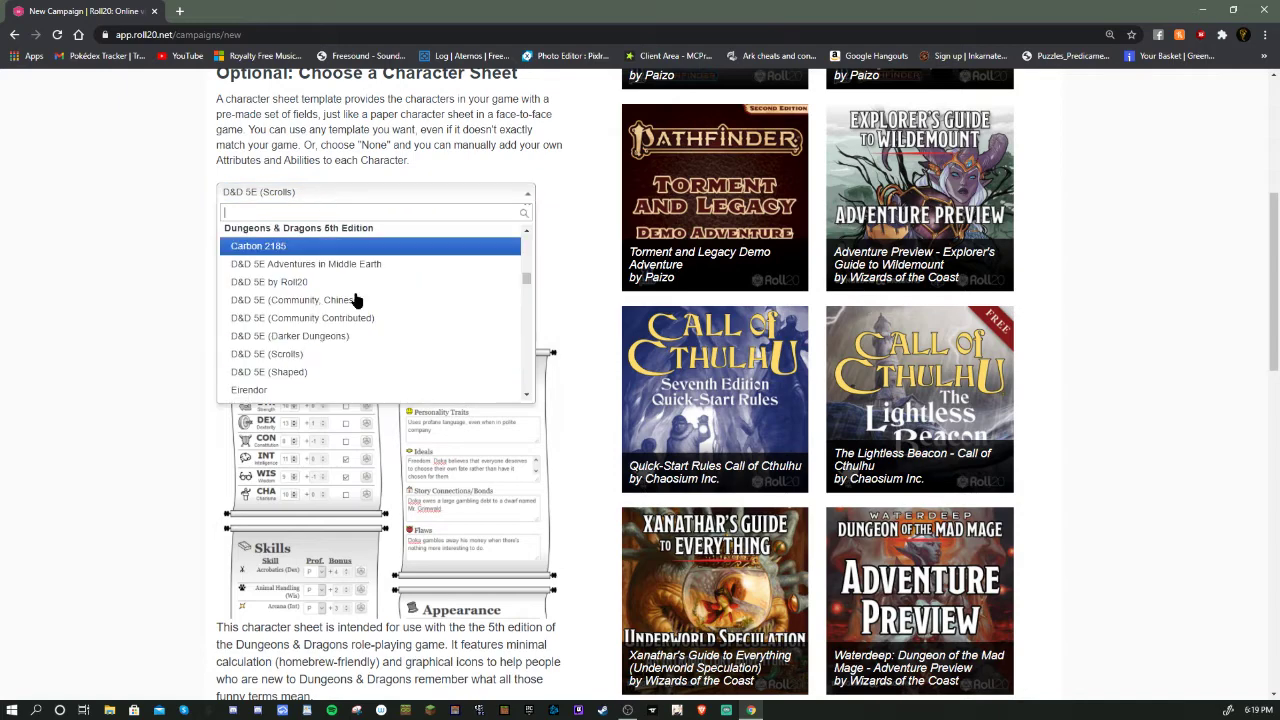
{"action": "left_click", "coordinate": [346, 371]}
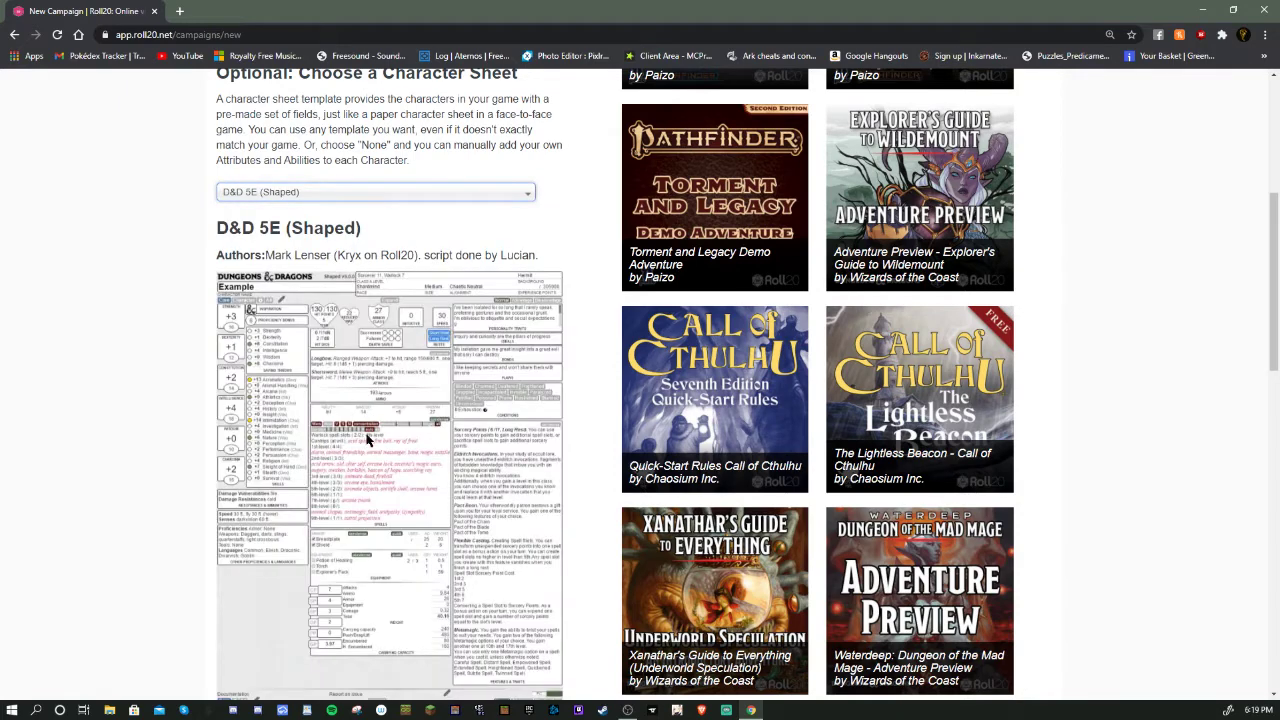
{"action": "scroll", "coordinate": [303, 404], "scroll_direction": "down", "scroll_amount": 1}
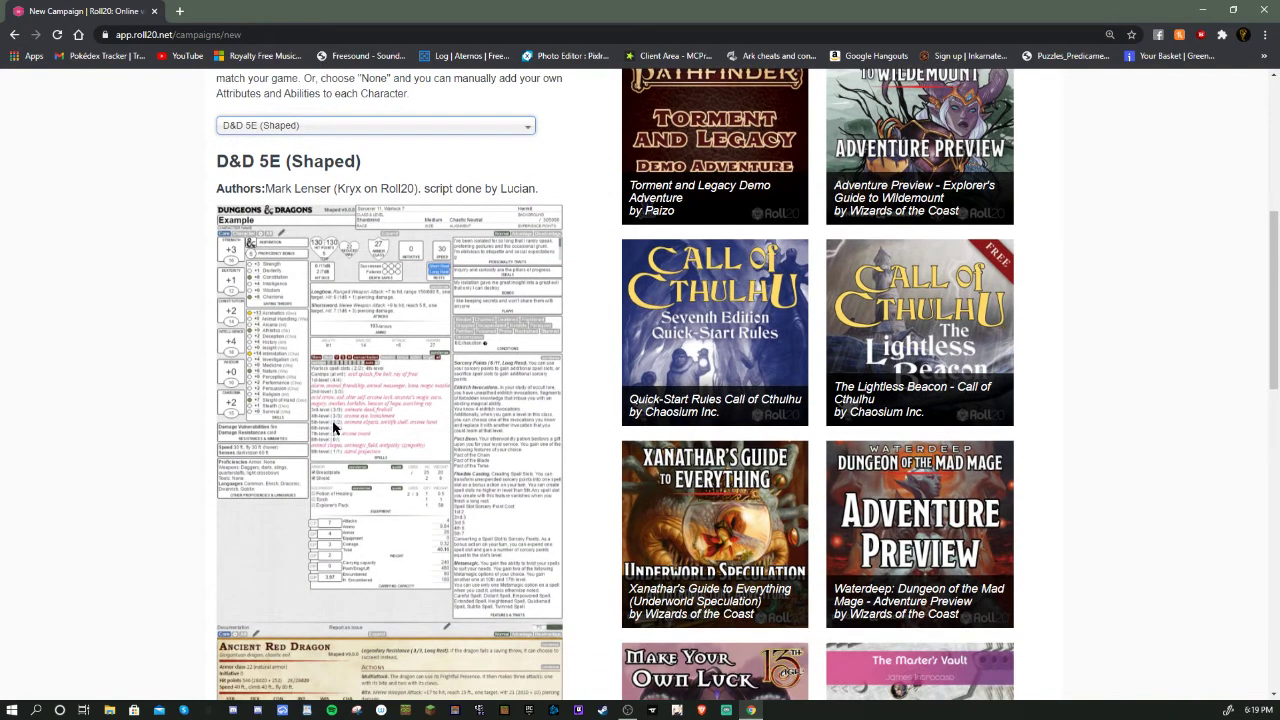
{"action": "scroll", "coordinate": [332, 427], "scroll_direction": "down", "scroll_amount": 5}
{"action": "scroll", "coordinate": [334, 425], "scroll_direction": "up", "scroll_amount": 4}
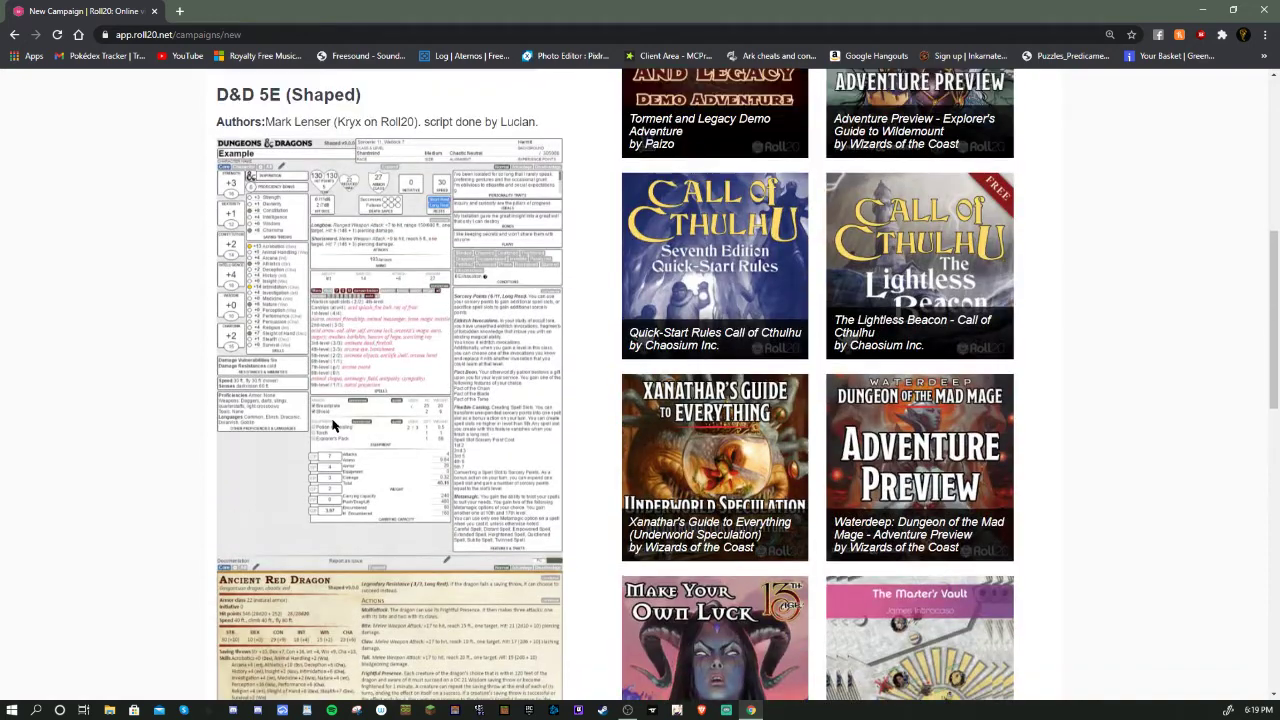
{"action": "scroll", "coordinate": [334, 425], "scroll_direction": "up", "scroll_amount": 2}
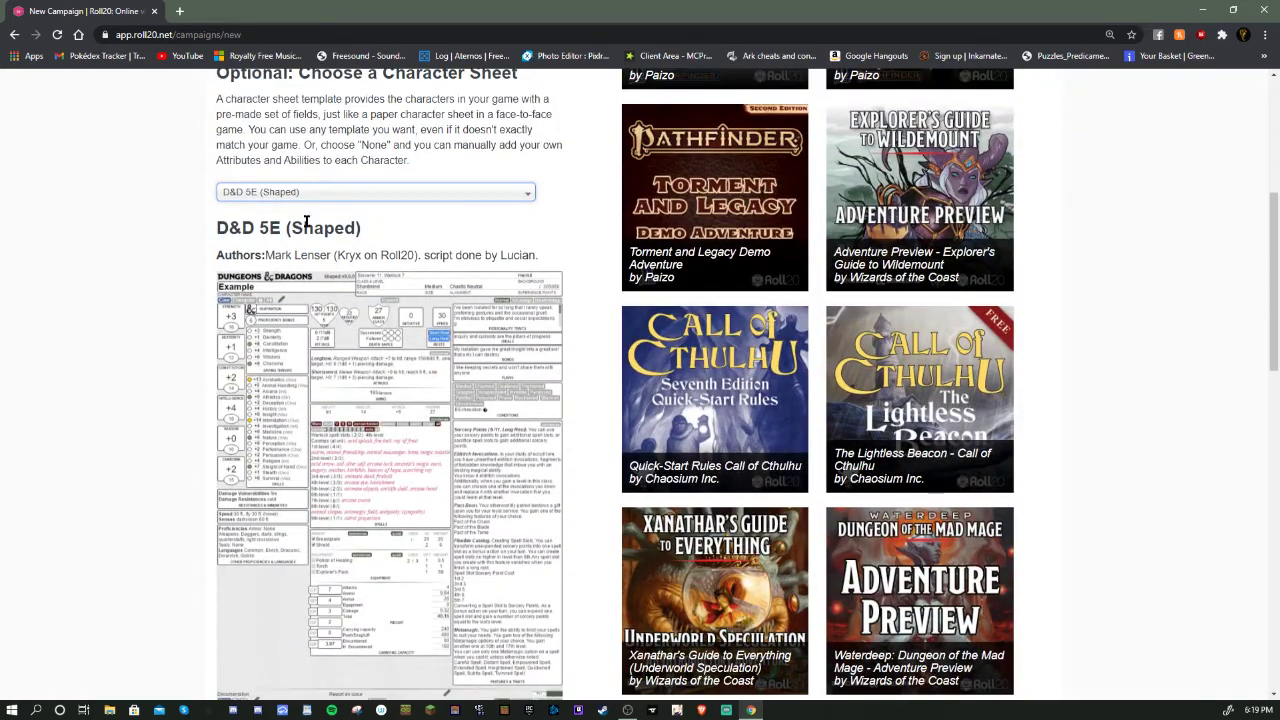
Step: Set the character sheet template to D&D 5E by Roll20 again in place of the Shaped sheet
{"action": "left_click", "coordinate": [280, 195]}
{"action": "left_click", "coordinate": [310, 283]}
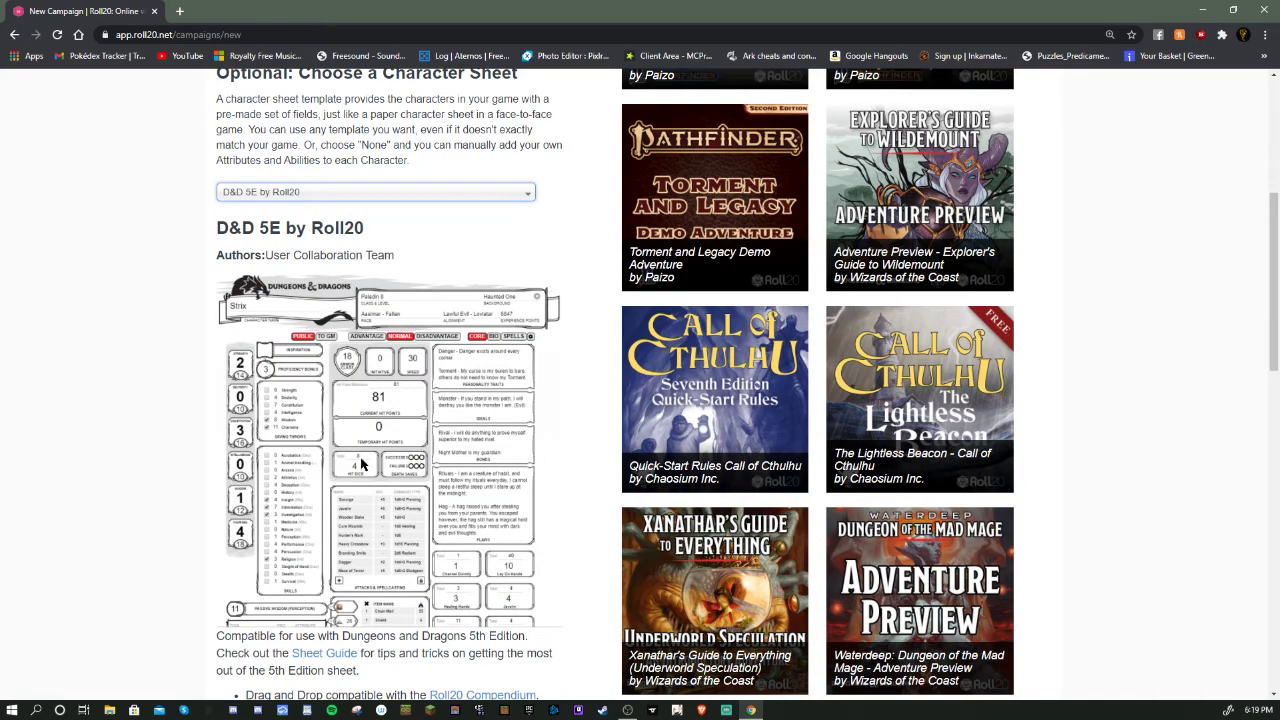
{"action": "scroll", "coordinate": [362, 464], "scroll_direction": "down", "scroll_amount": 4}
{"action": "scroll", "coordinate": [380, 380], "scroll_direction": "up", "scroll_amount": 8}
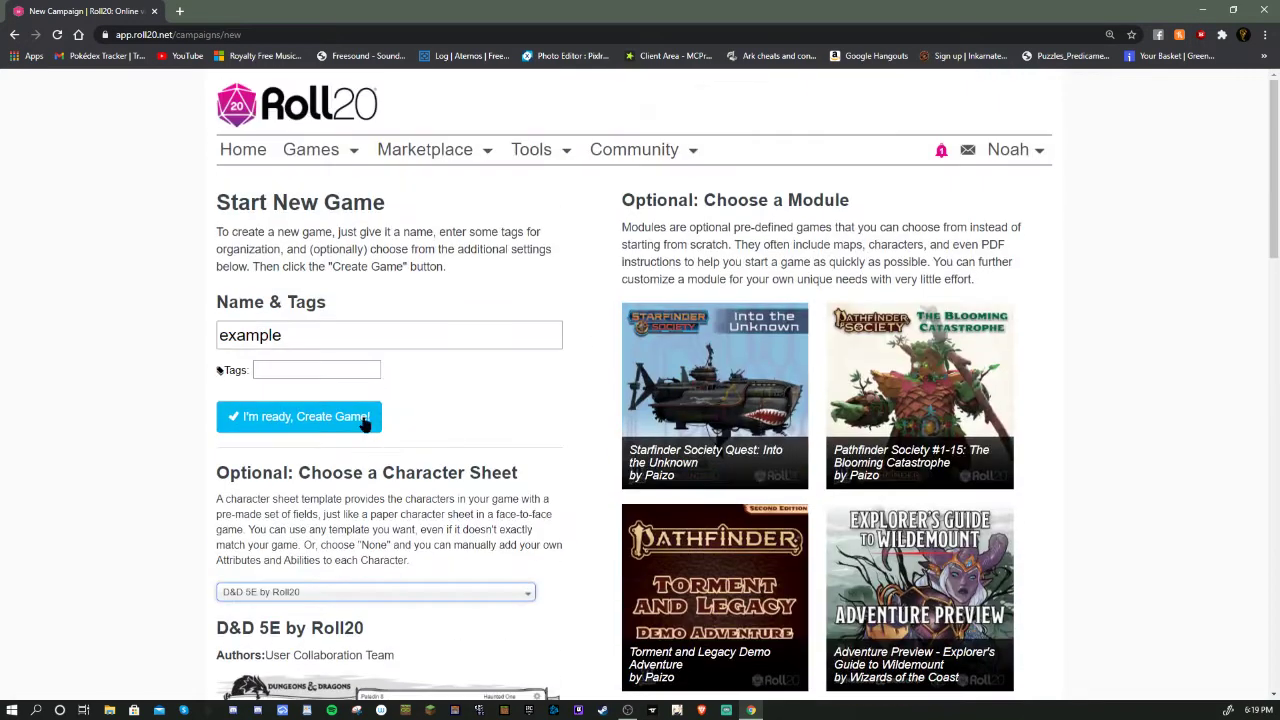
Step: Leave the tags empty and create the game
{"action": "left_click", "coordinate": [285, 368]}
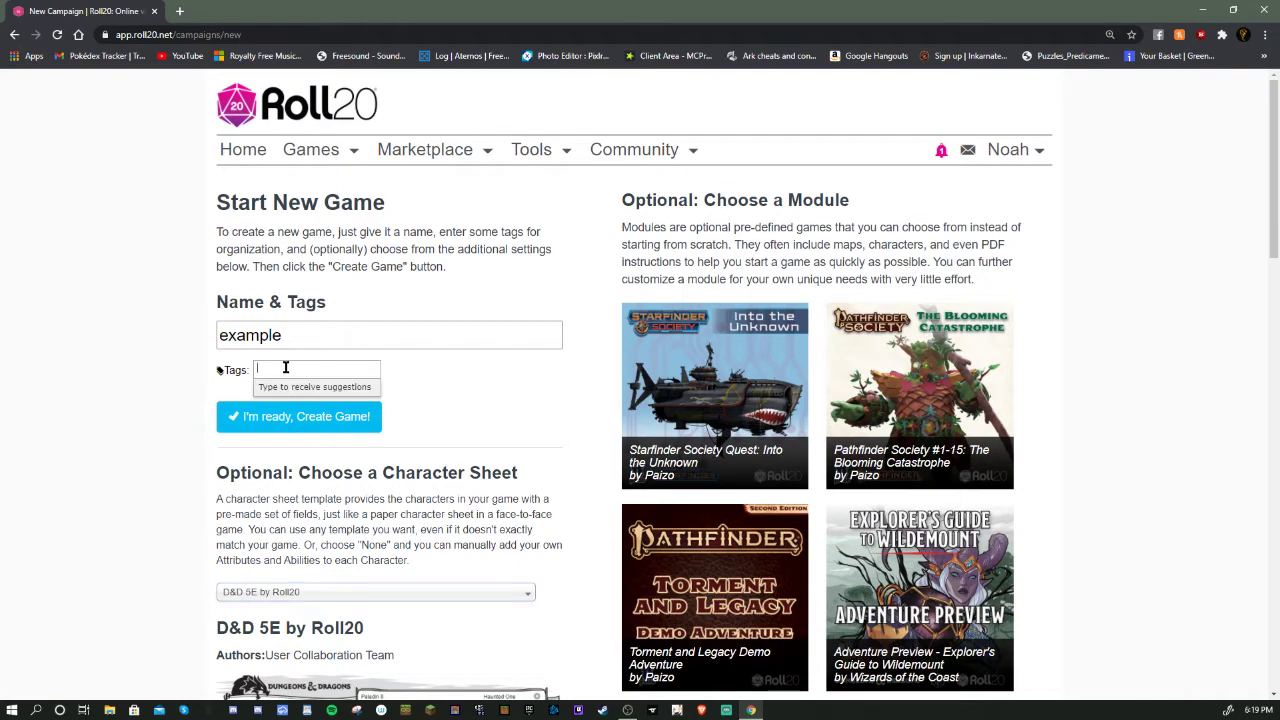
{"action": "left_click", "coordinate": [418, 395]}
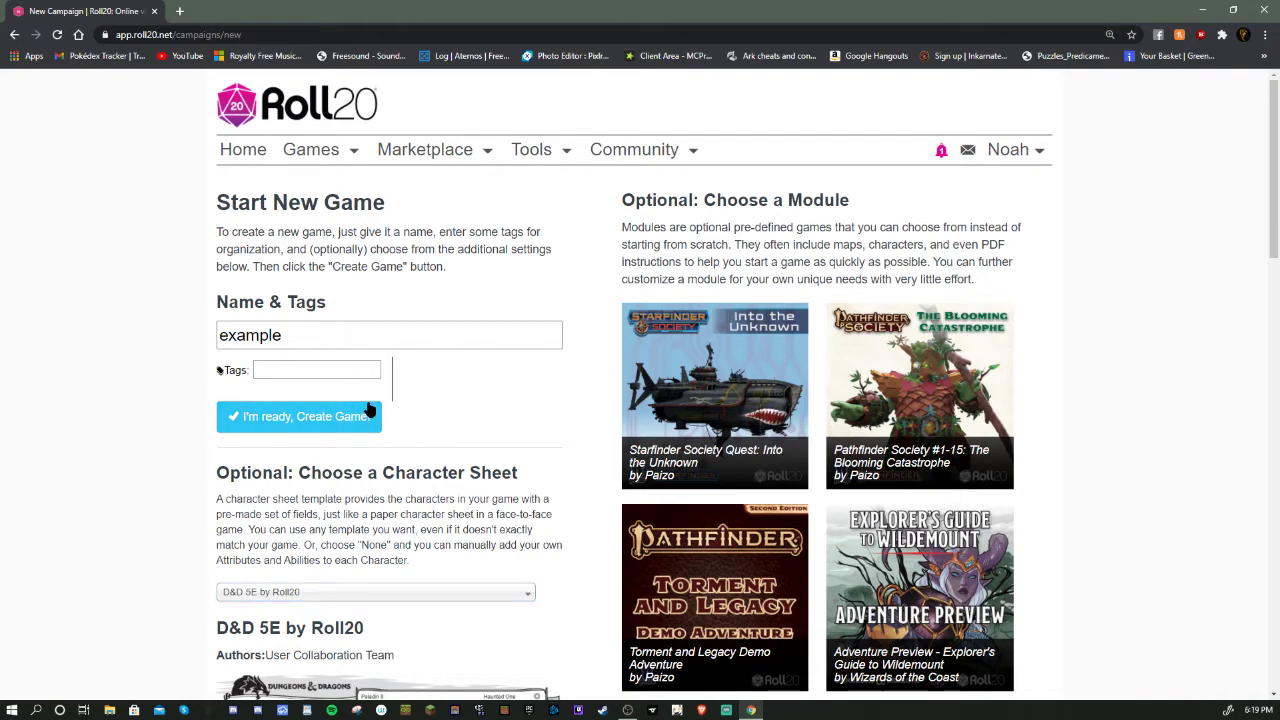
{"action": "left_click", "coordinate": [337, 414]}
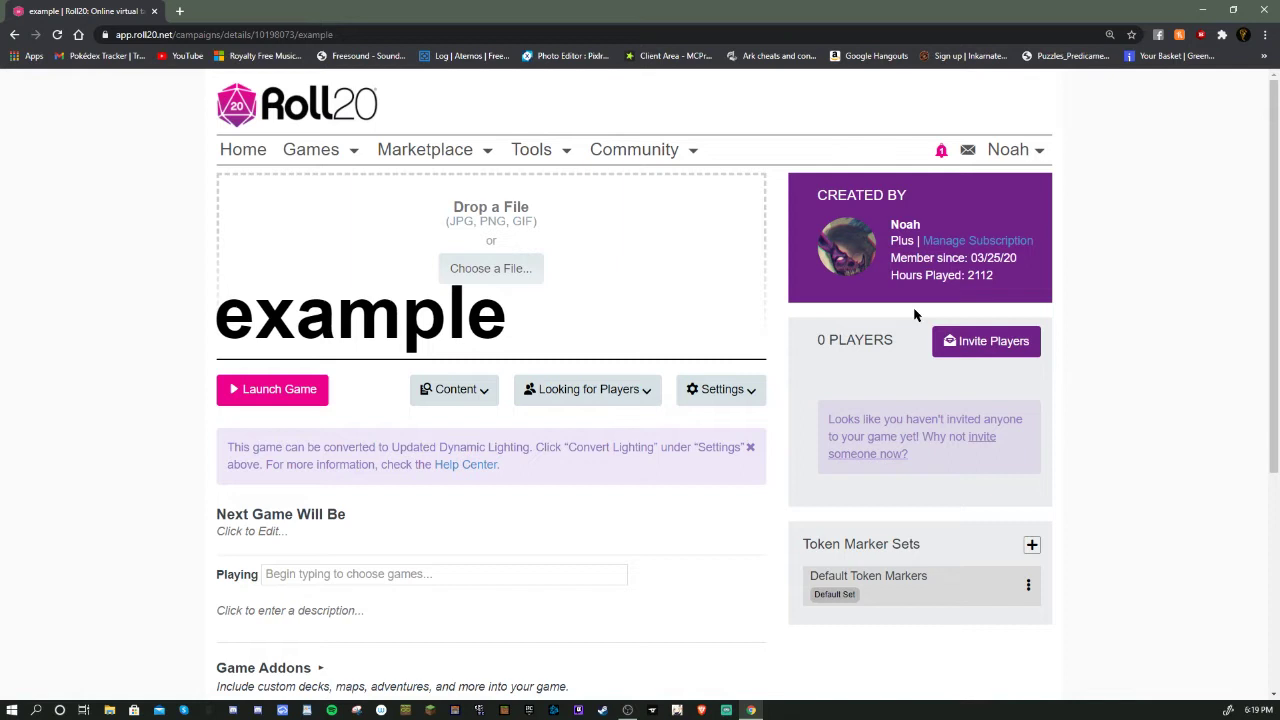
Step: Check the site notifications and close the list
{"action": "left_click", "coordinate": [936, 154]}
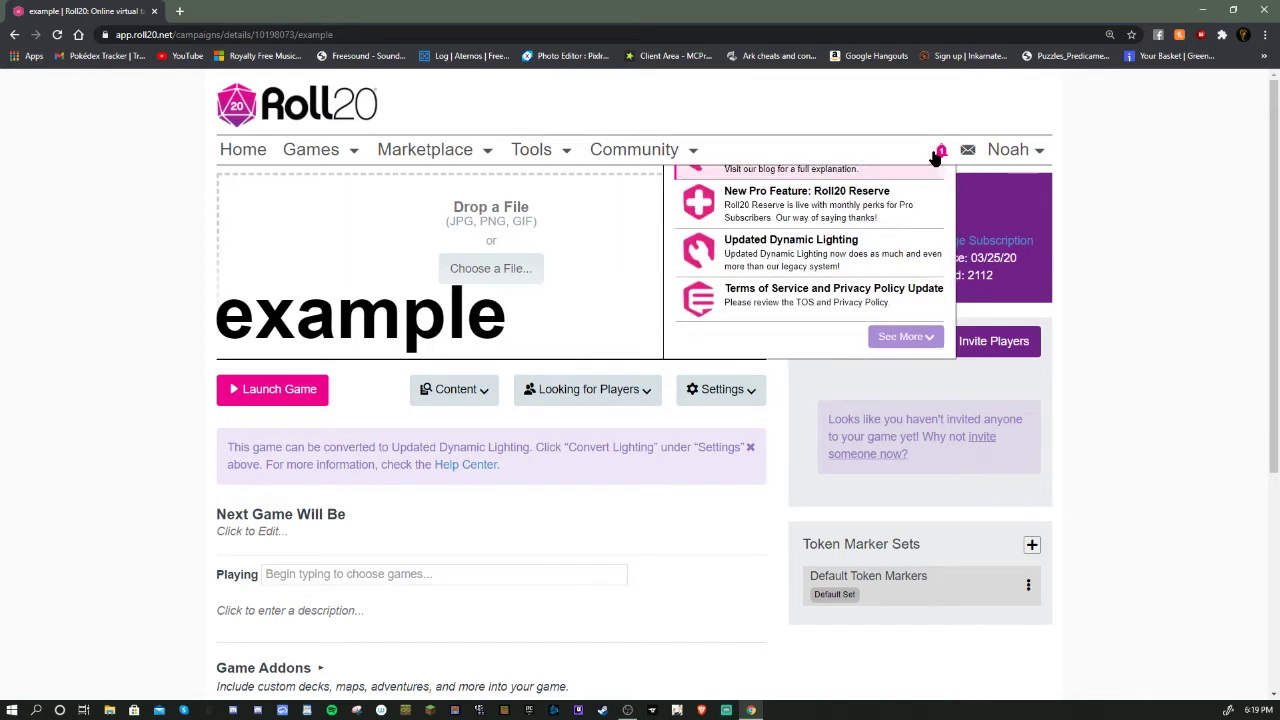
{"action": "left_click", "coordinate": [938, 152]}
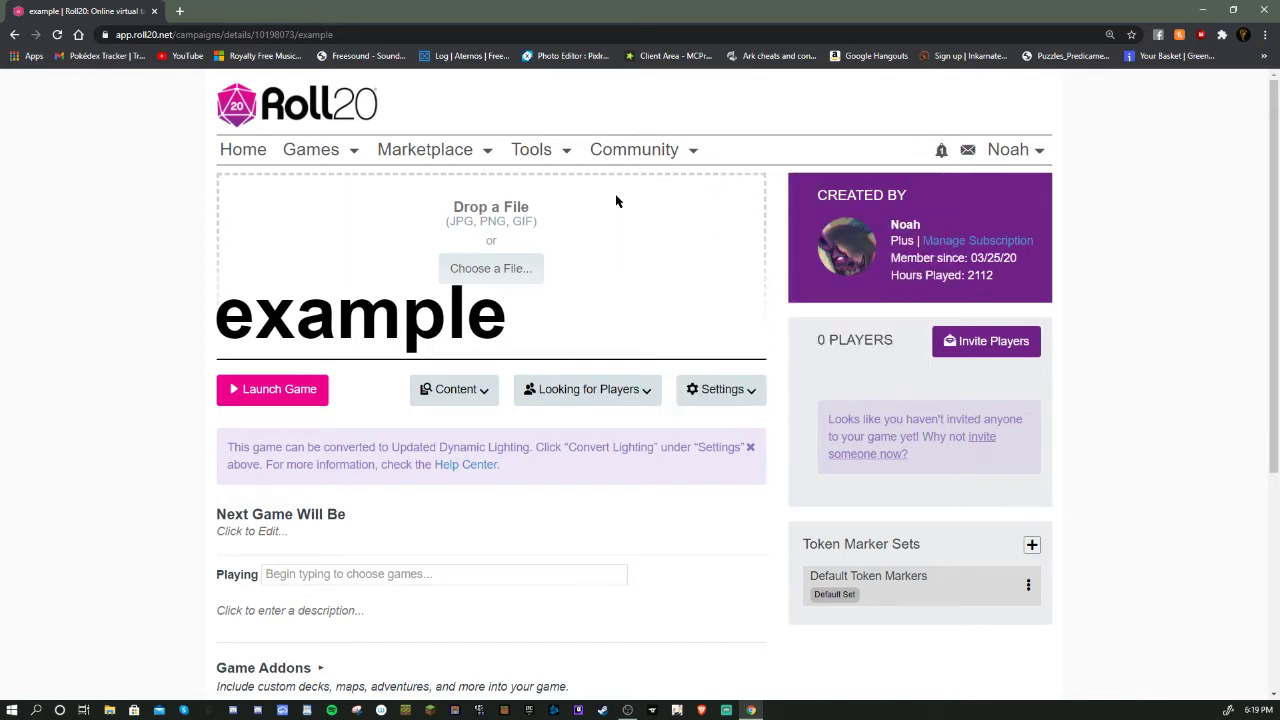
Step: View the game systems offered for the Playing field and close the list without choosing one
{"action": "scroll", "coordinate": [437, 490], "scroll_direction": "down", "scroll_amount": 2}
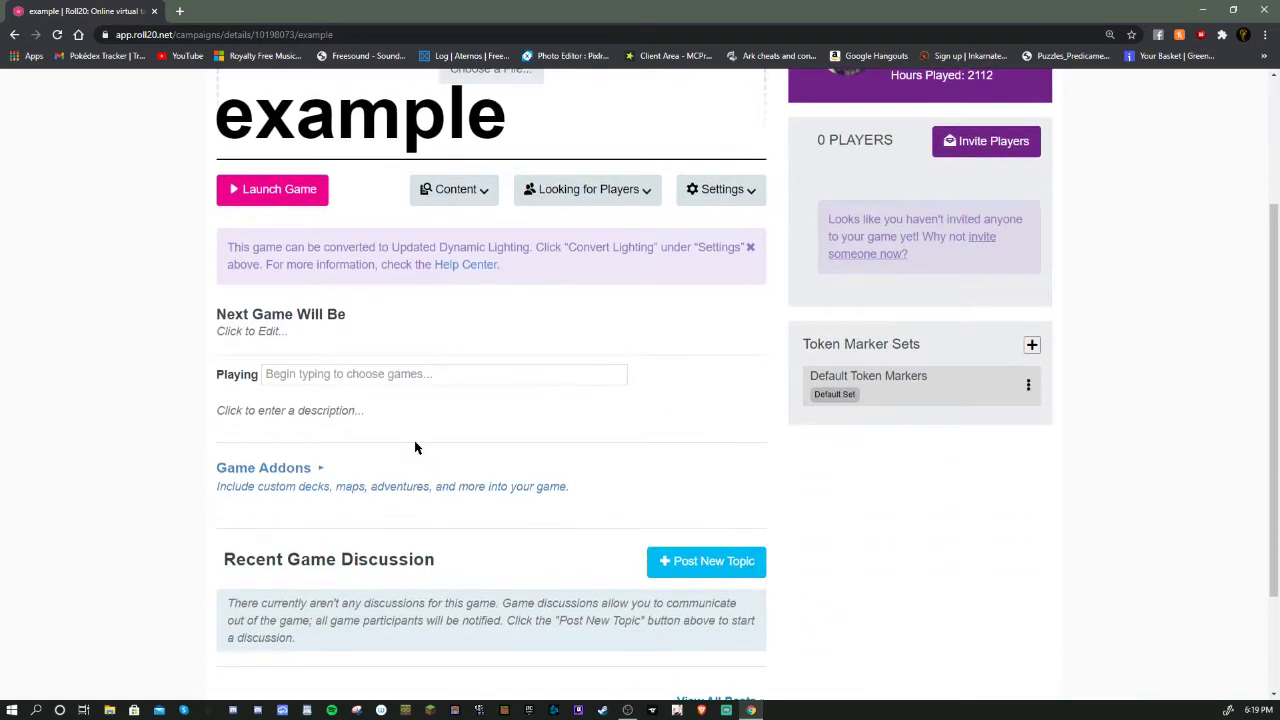
{"action": "left_click", "coordinate": [385, 377]}
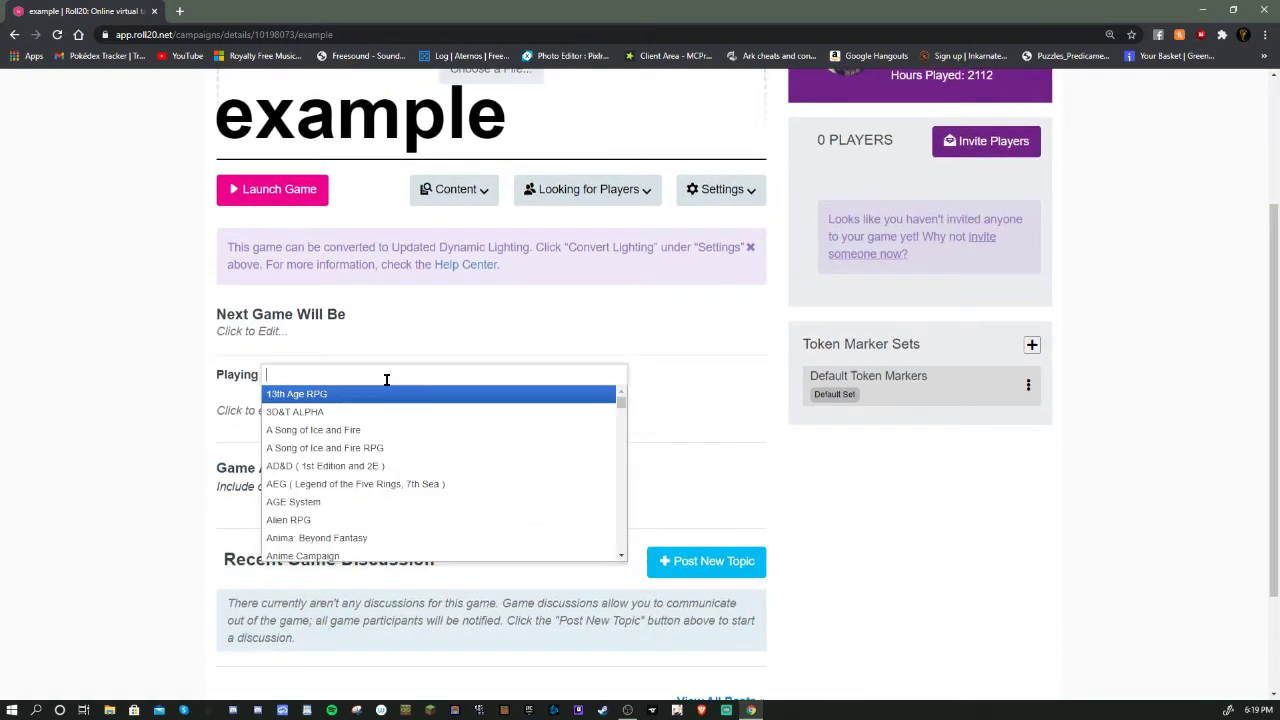
{"action": "left_click", "coordinate": [154, 394]}
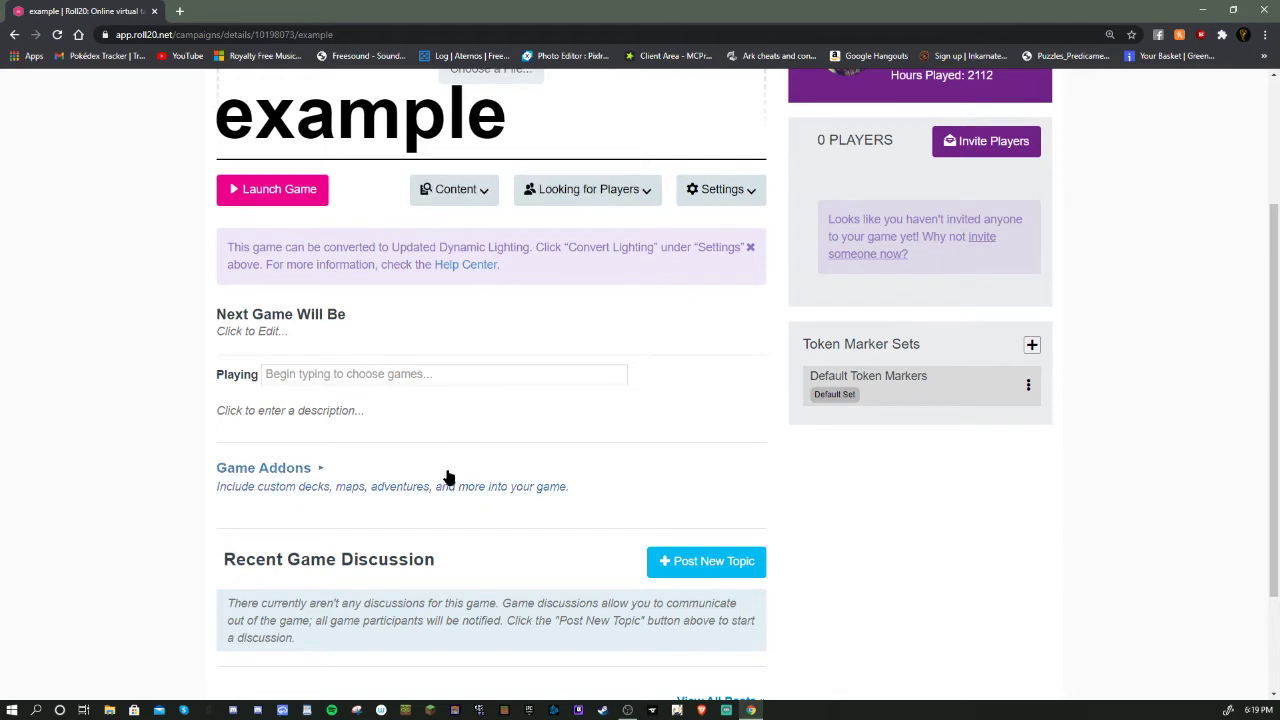
Step: Expand the Game Addons section and look over the add-on choice and the Recent Game Discussion area
{"action": "left_click", "coordinate": [322, 494]}
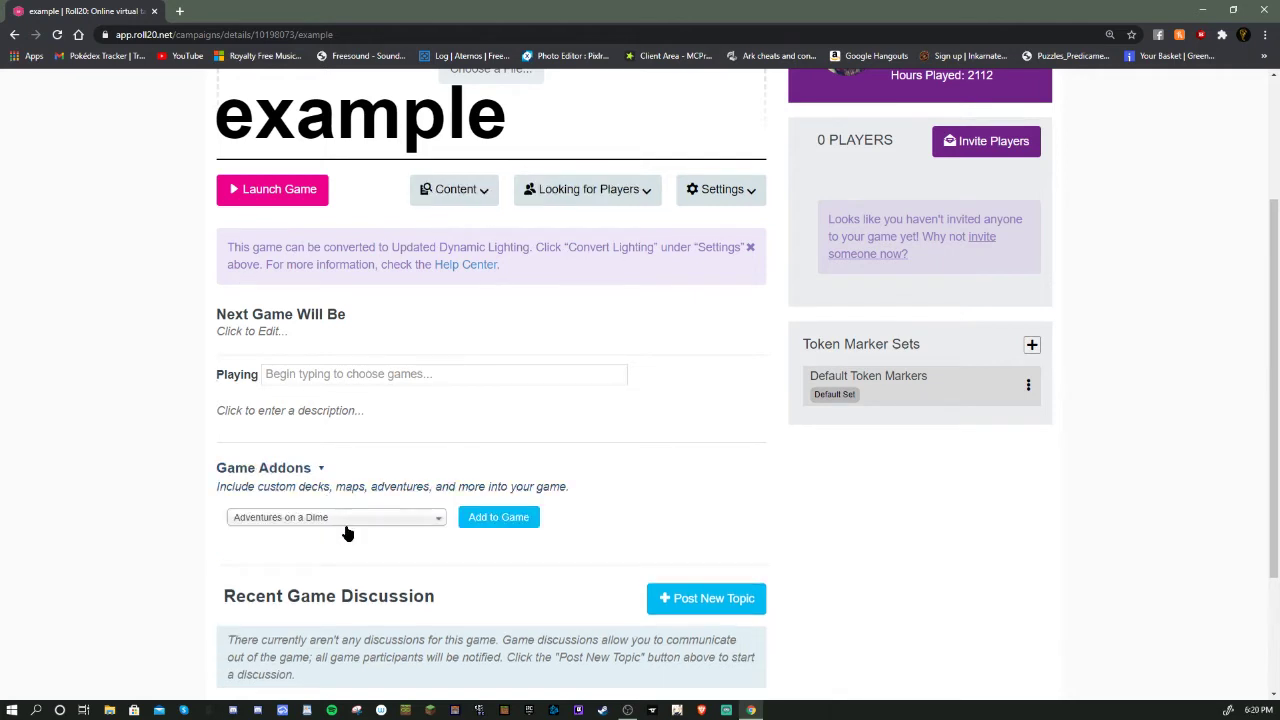
{"action": "left_click", "coordinate": [346, 524]}
{"action": "left_click", "coordinate": [356, 529]}
{"action": "scroll", "coordinate": [446, 580], "scroll_direction": "down", "scroll_amount": 2}
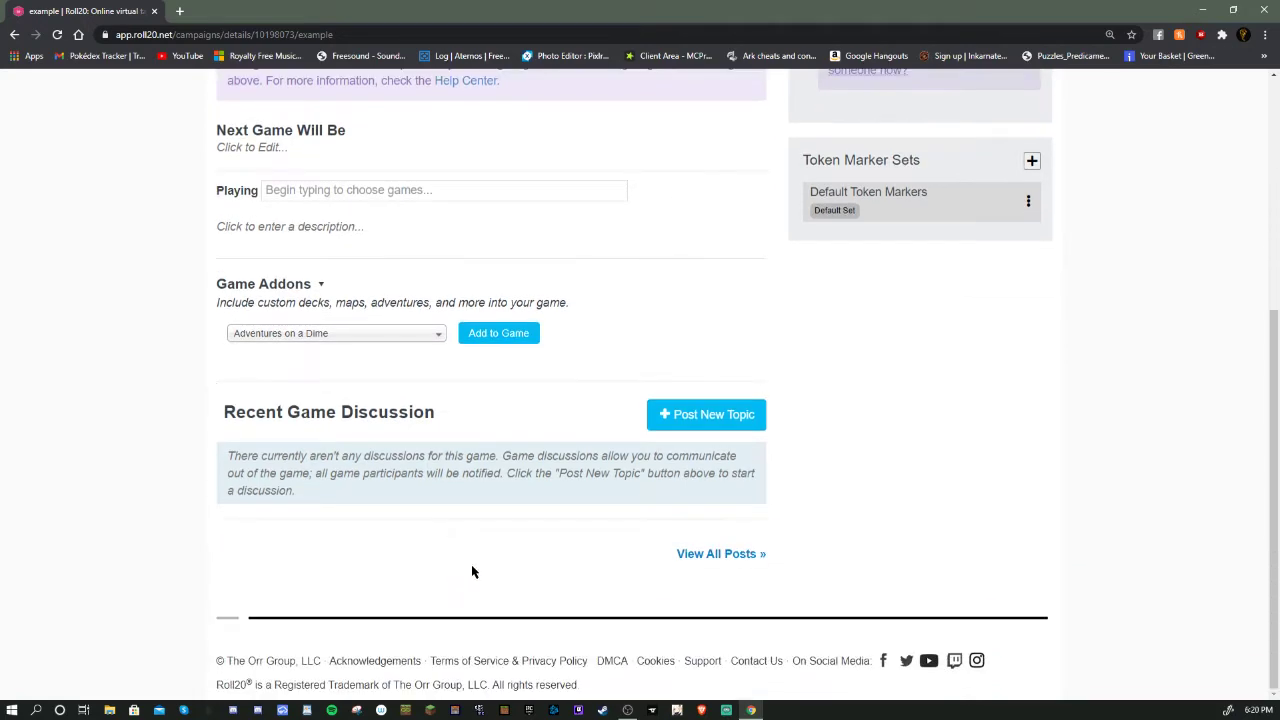
{"action": "triple_click", "coordinate": [595, 473]}
{"action": "left_click", "coordinate": [612, 490]}
{"action": "scroll", "coordinate": [634, 451], "scroll_direction": "up", "scroll_amount": 3}
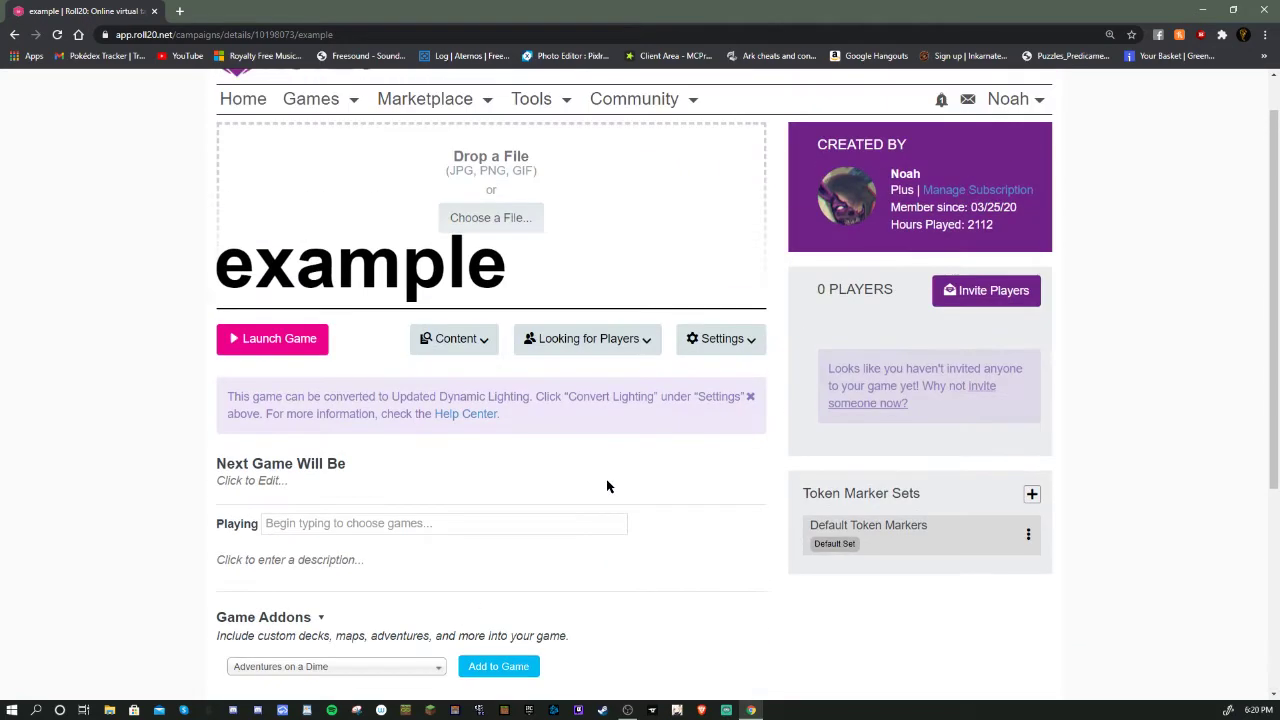
Step: View the options of the Default Token Markers set and close them without choosing one
{"action": "left_click", "coordinate": [1029, 535]}
{"action": "left_click", "coordinate": [918, 497]}
{"action": "scroll", "coordinate": [489, 331], "scroll_direction": "up", "scroll_amount": 1}
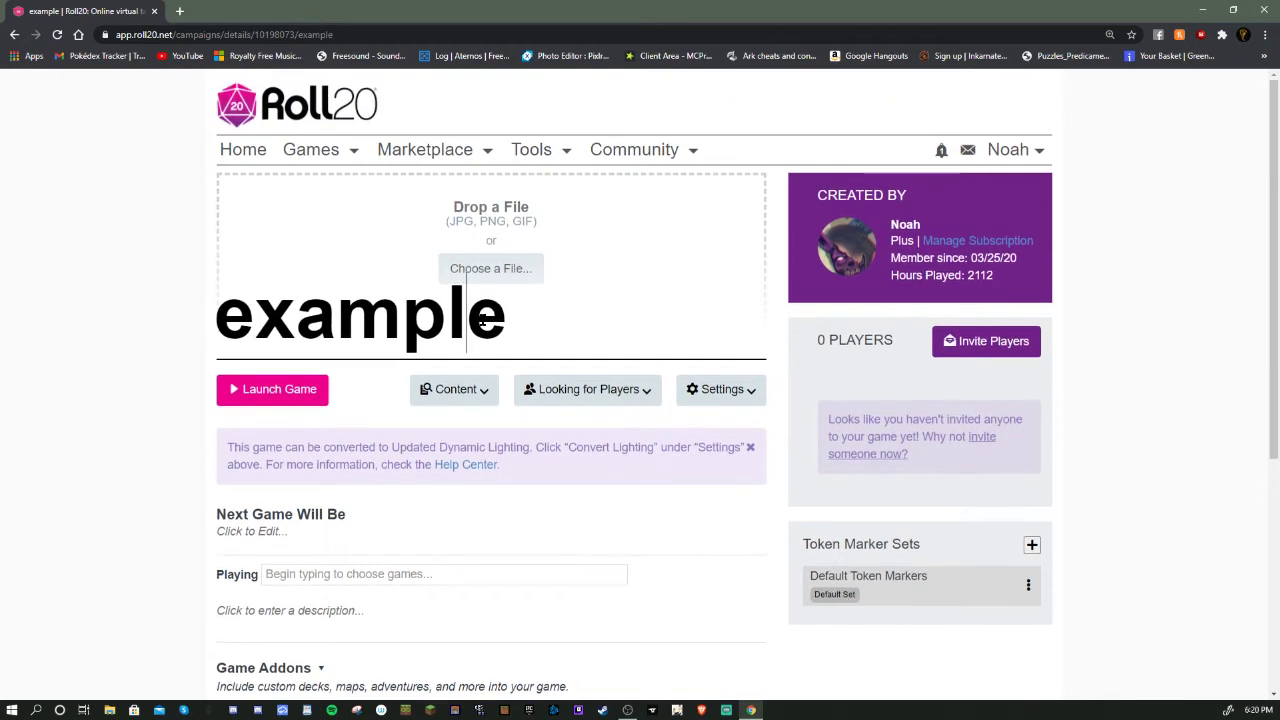
Step: Open the game title for editing and save it as "example"
{"action": "left_click", "coordinate": [489, 331]}
{"action": "left_click", "coordinate": [206, 266]}
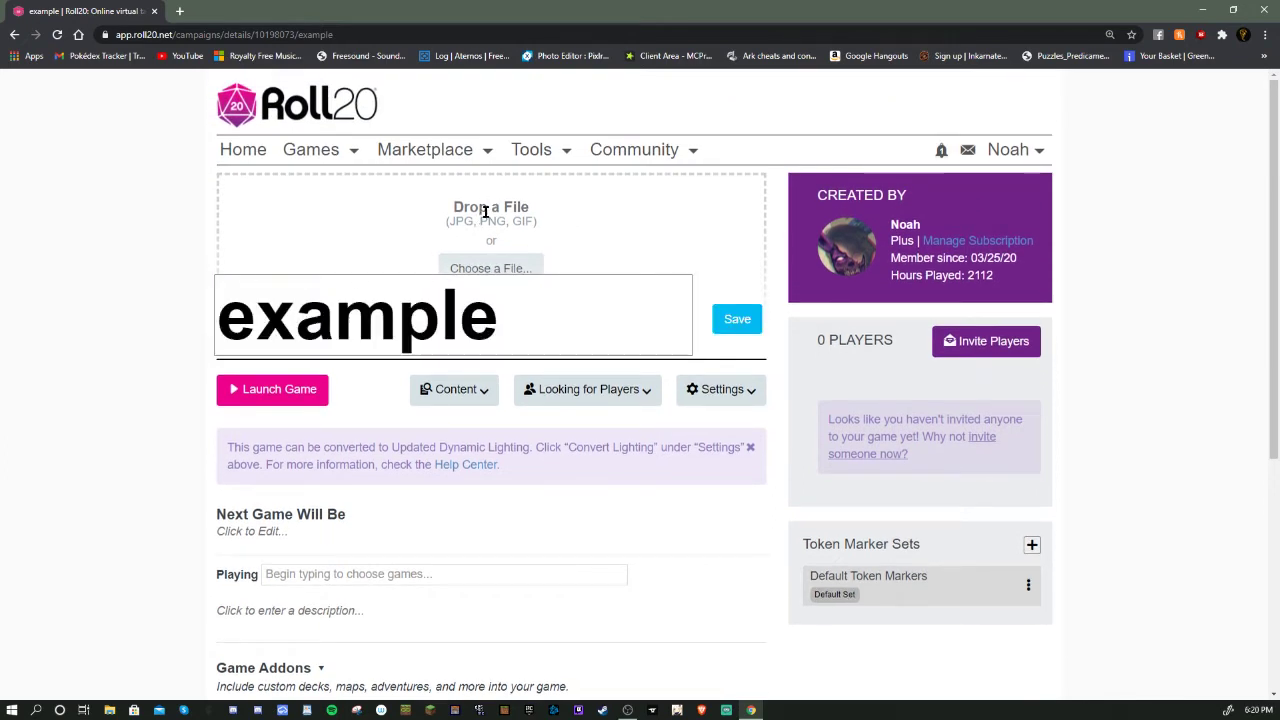
{"action": "left_click", "coordinate": [737, 319]}
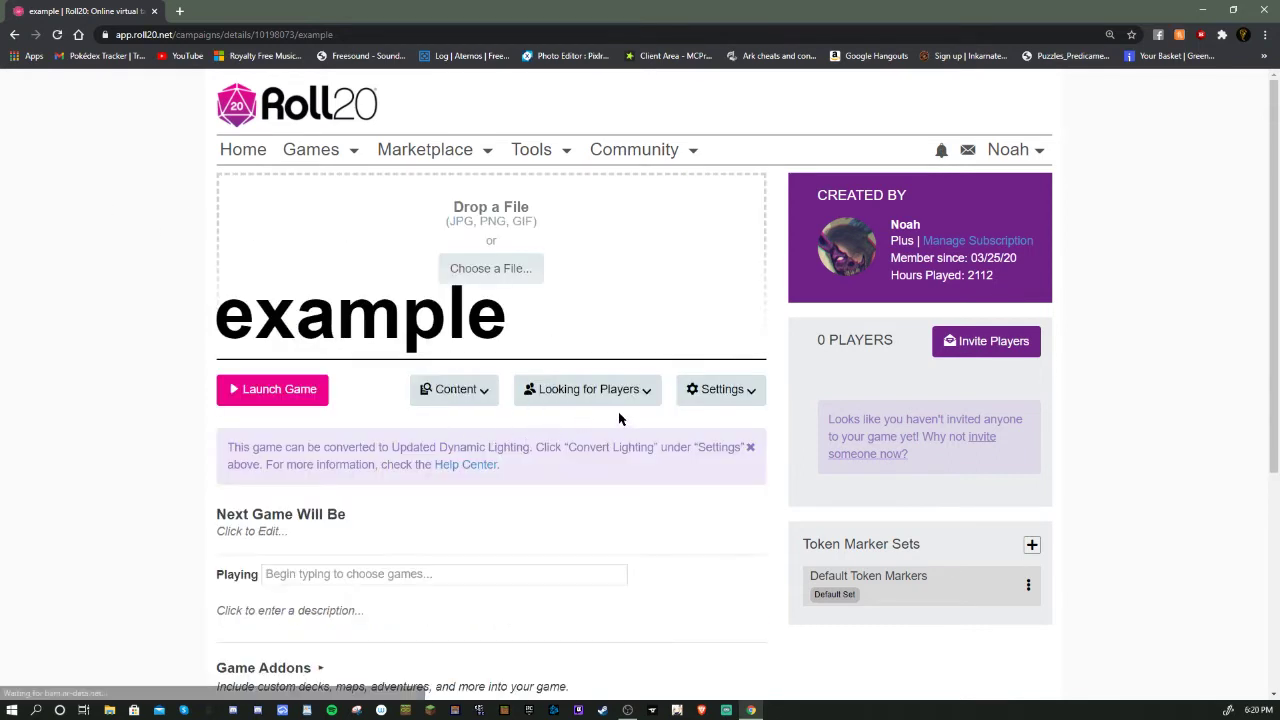
Step: Open the Game Settings page of the example game and read the public access option
{"action": "left_click", "coordinate": [719, 393]}
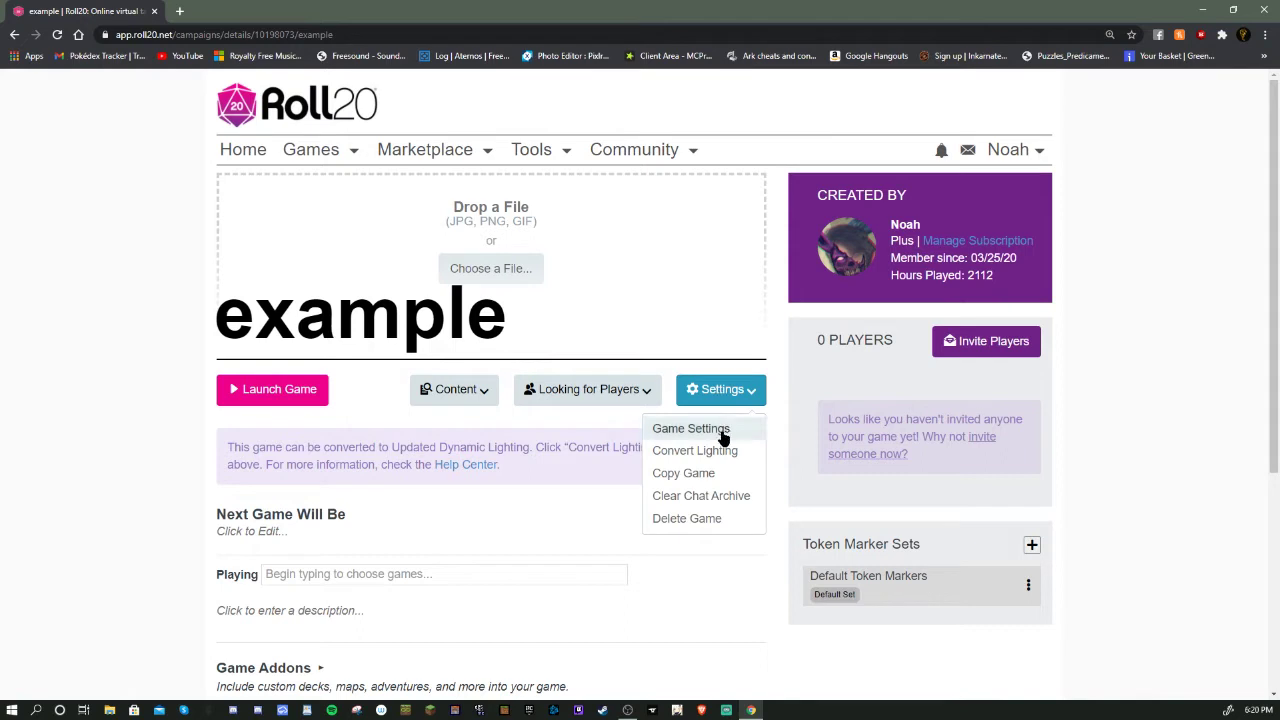
{"action": "left_click", "coordinate": [714, 432]}
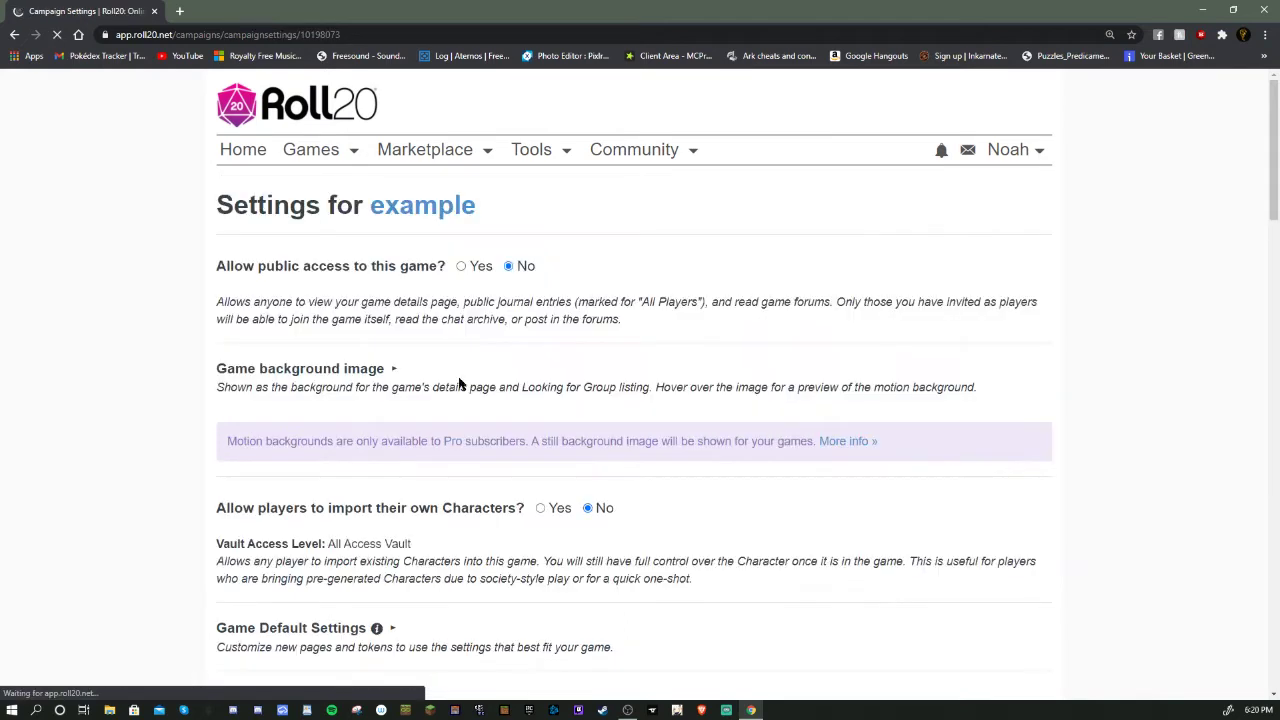
{"action": "left_click_drag", "start_coordinate": [371, 267], "coordinate": [407, 270]}
{"action": "left_click", "coordinate": [407, 270]}
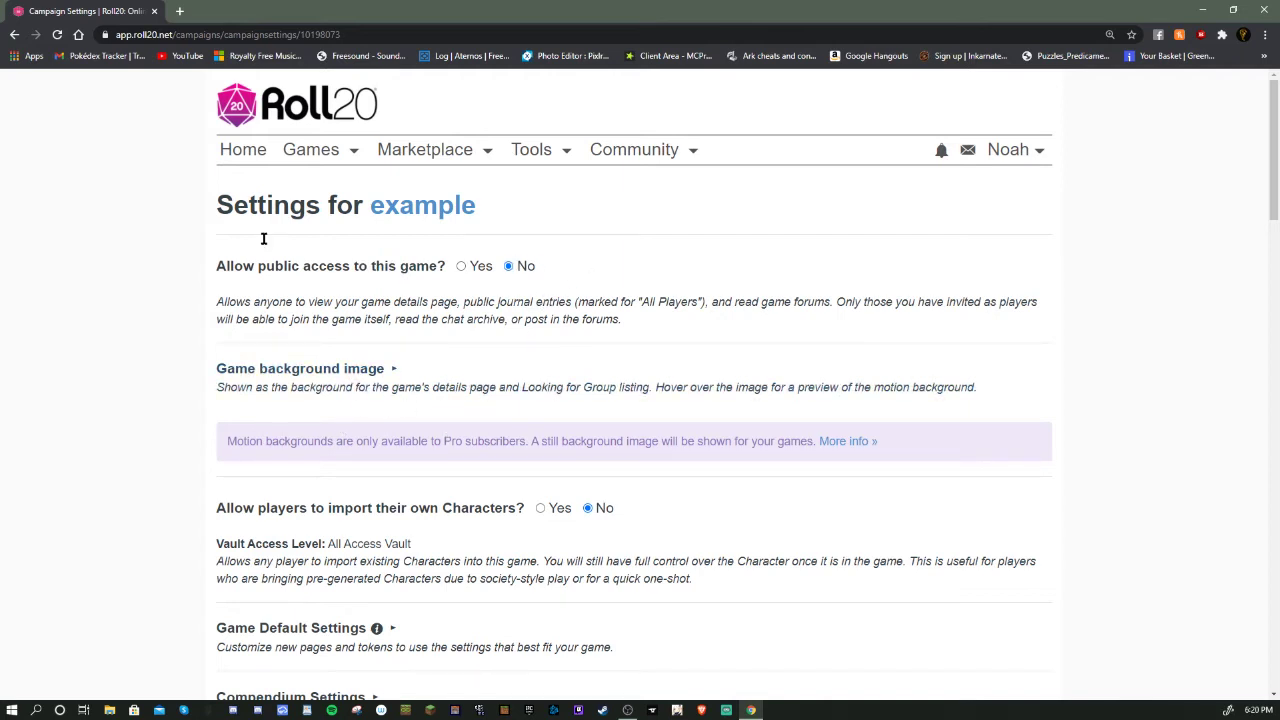
Step: Set the option that allows players to import their own characters to Yes
{"action": "scroll", "coordinate": [394, 477], "scroll_direction": "down", "scroll_amount": 1}
{"action": "left_click_drag", "start_coordinate": [432, 374], "coordinate": [482, 374]}
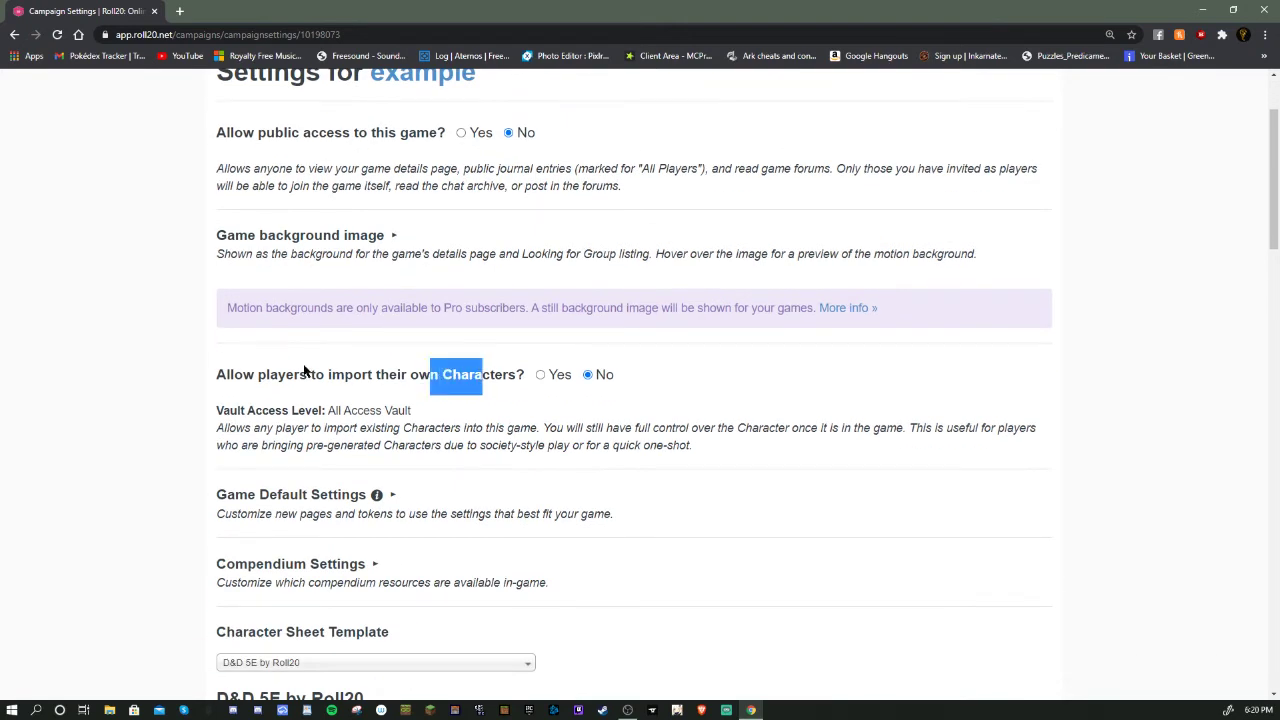
{"action": "left_click", "coordinate": [306, 373]}
{"action": "mouse_move", "coordinate": [219, 373]}
{"action": "left_mouse_down"}
{"action": "mouse_move", "coordinate": [535, 385]}
{"action": "mouse_move", "coordinate": [205, 382]}
{"action": "left_mouse_up"}
{"action": "left_click", "coordinate": [389, 380]}
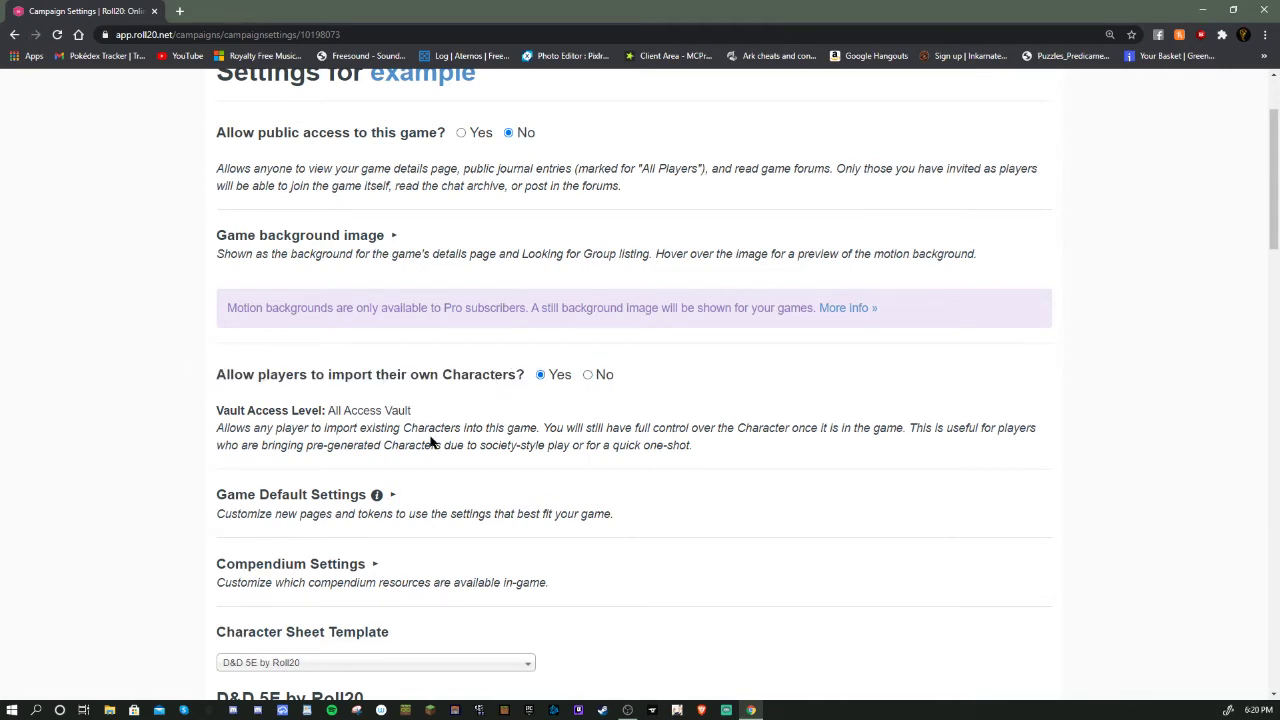
Step: Expand Game Default Settings, review the page and token defaults, and collapse the section
{"action": "scroll", "coordinate": [434, 445], "scroll_direction": "down", "scroll_amount": 2}
{"action": "left_click", "coordinate": [420, 375]}
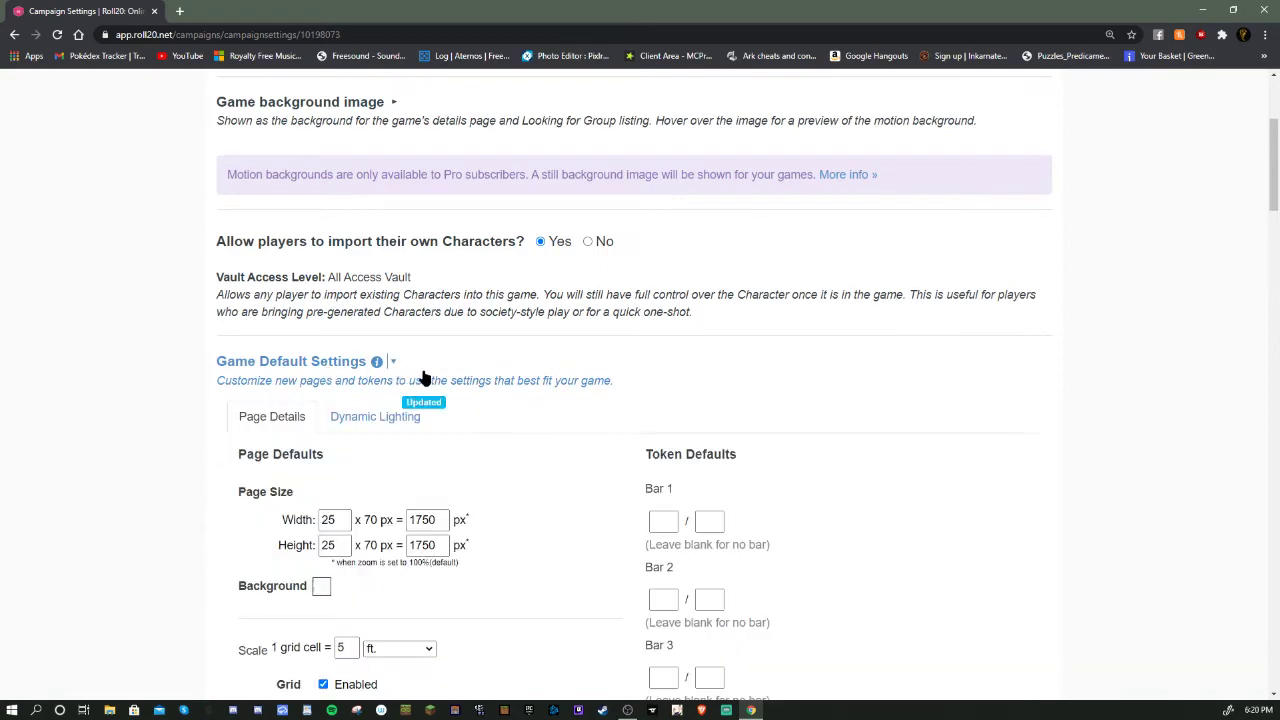
{"action": "scroll", "coordinate": [380, 530], "scroll_direction": "down", "scroll_amount": 5}
{"action": "scroll", "coordinate": [379, 522], "scroll_direction": "up", "scroll_amount": 8}
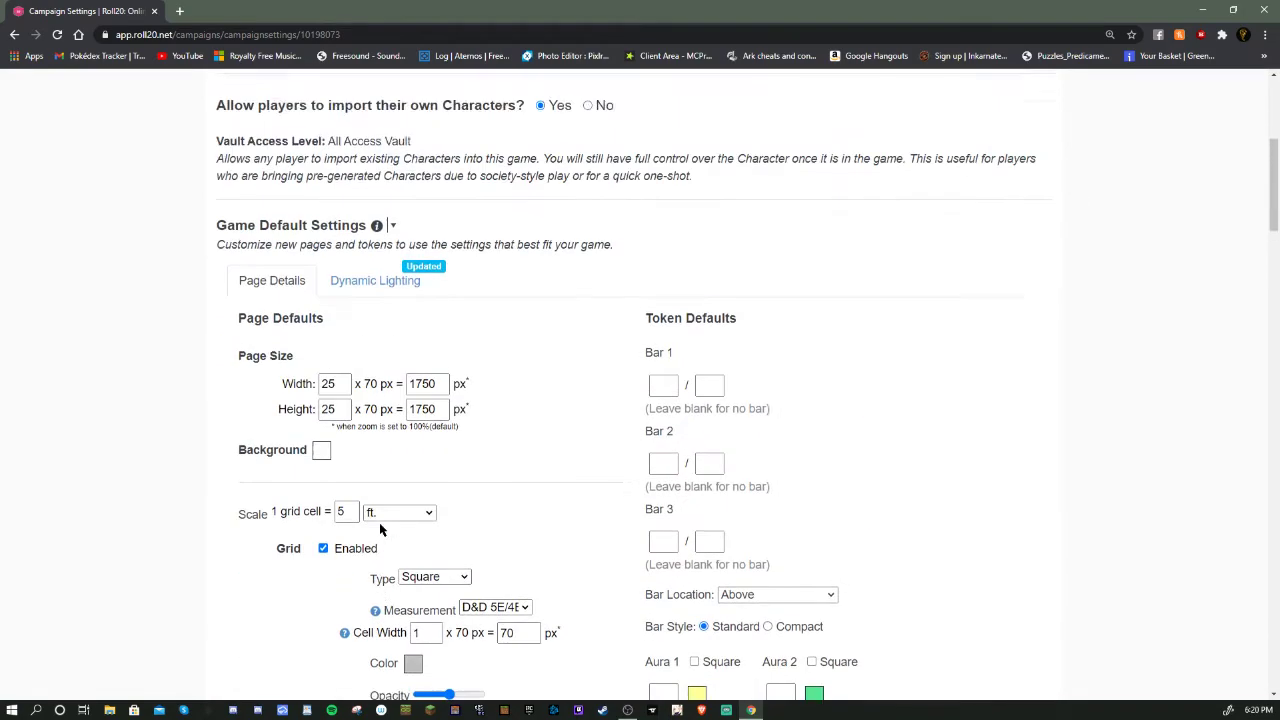
{"action": "left_click", "coordinate": [347, 497]}
Step: Change the character sheet template to D&D 3.5E and preview its sheet
{"action": "scroll", "coordinate": [413, 521], "scroll_direction": "down", "scroll_amount": 2}
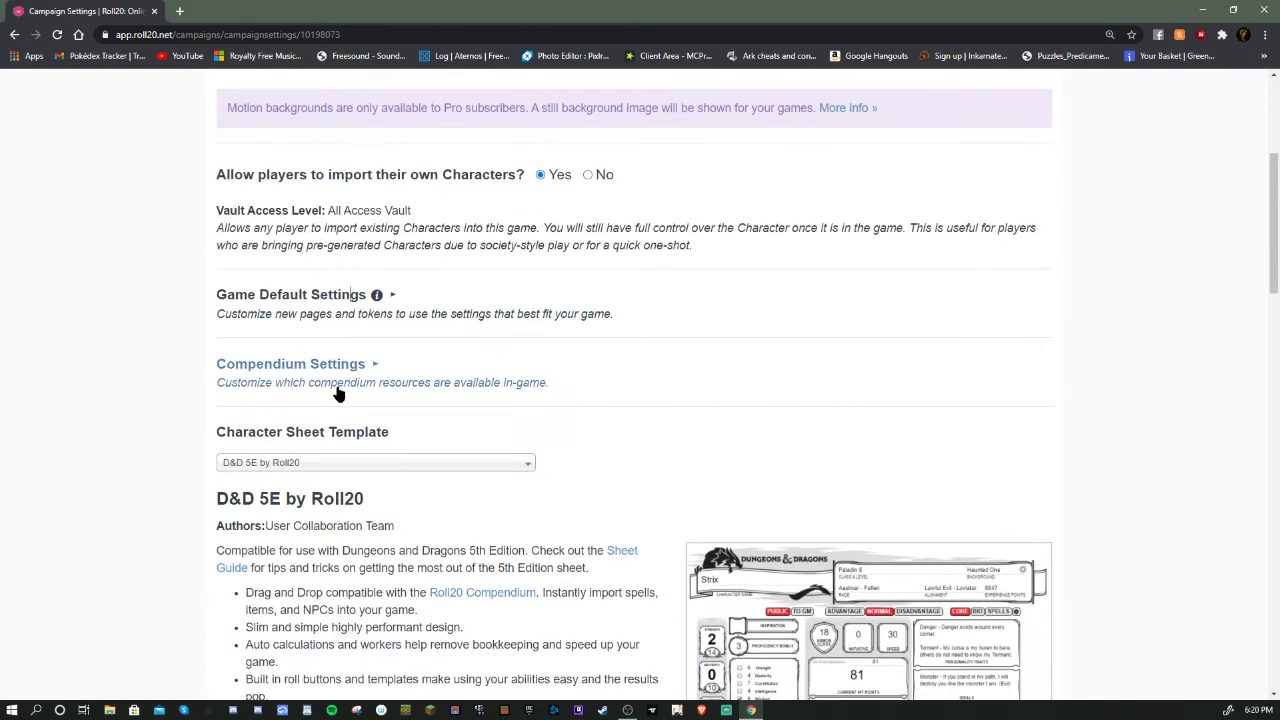
{"action": "scroll", "coordinate": [361, 450], "scroll_direction": "down", "scroll_amount": 6}
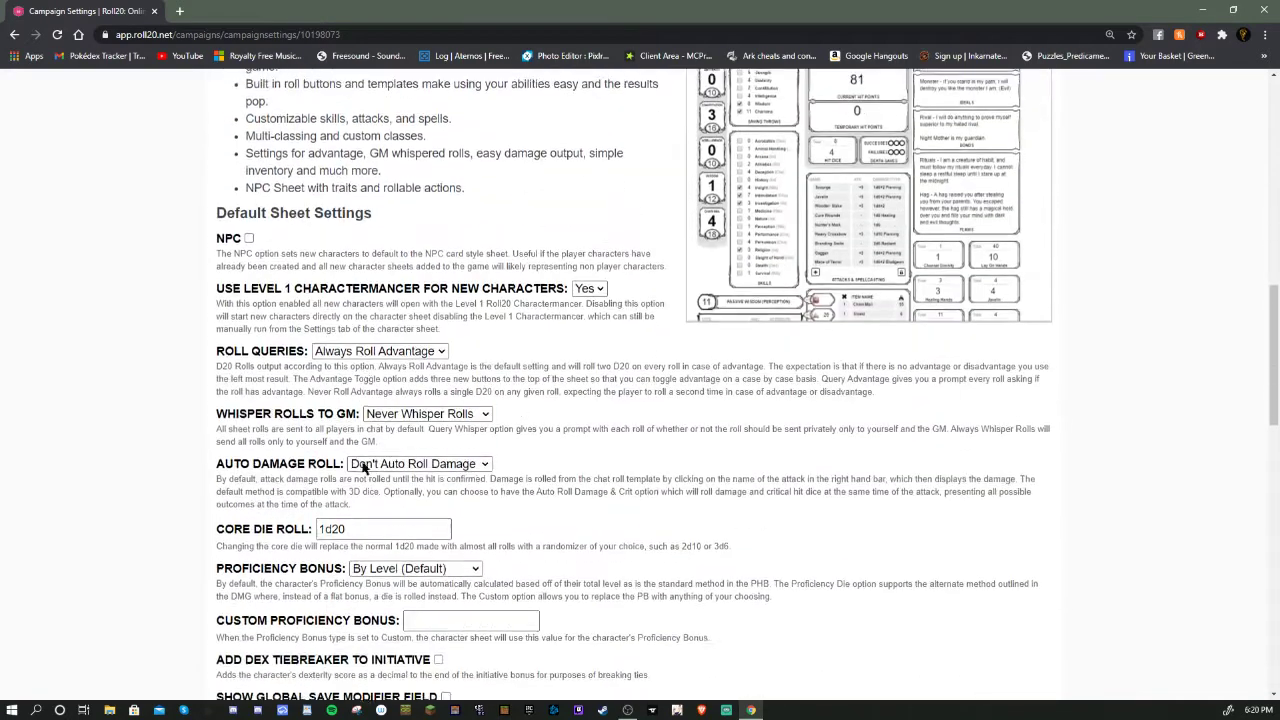
{"action": "scroll", "coordinate": [360, 362], "scroll_direction": "up", "scroll_amount": 4}
{"action": "scroll", "coordinate": [359, 362], "scroll_direction": "up", "scroll_amount": 1}
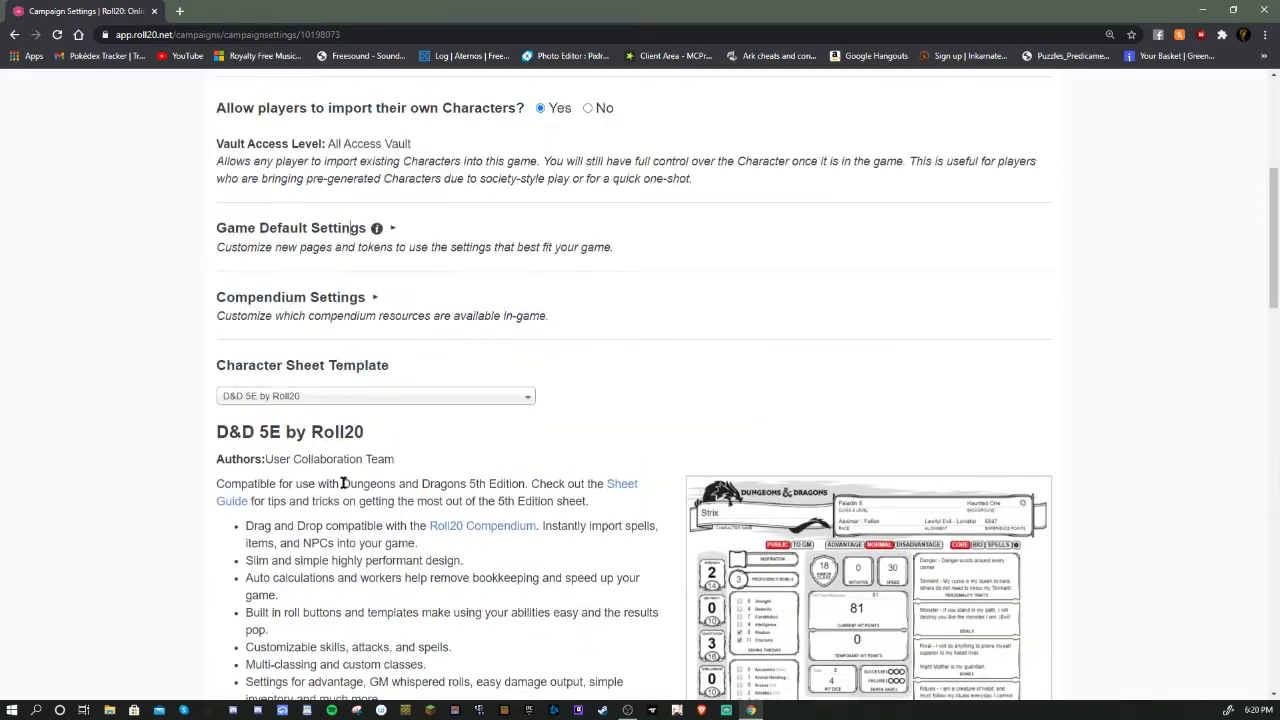
{"action": "left_click", "coordinate": [356, 401]}
{"action": "left_click", "coordinate": [360, 402]}
{"action": "left_click", "coordinate": [360, 402]}
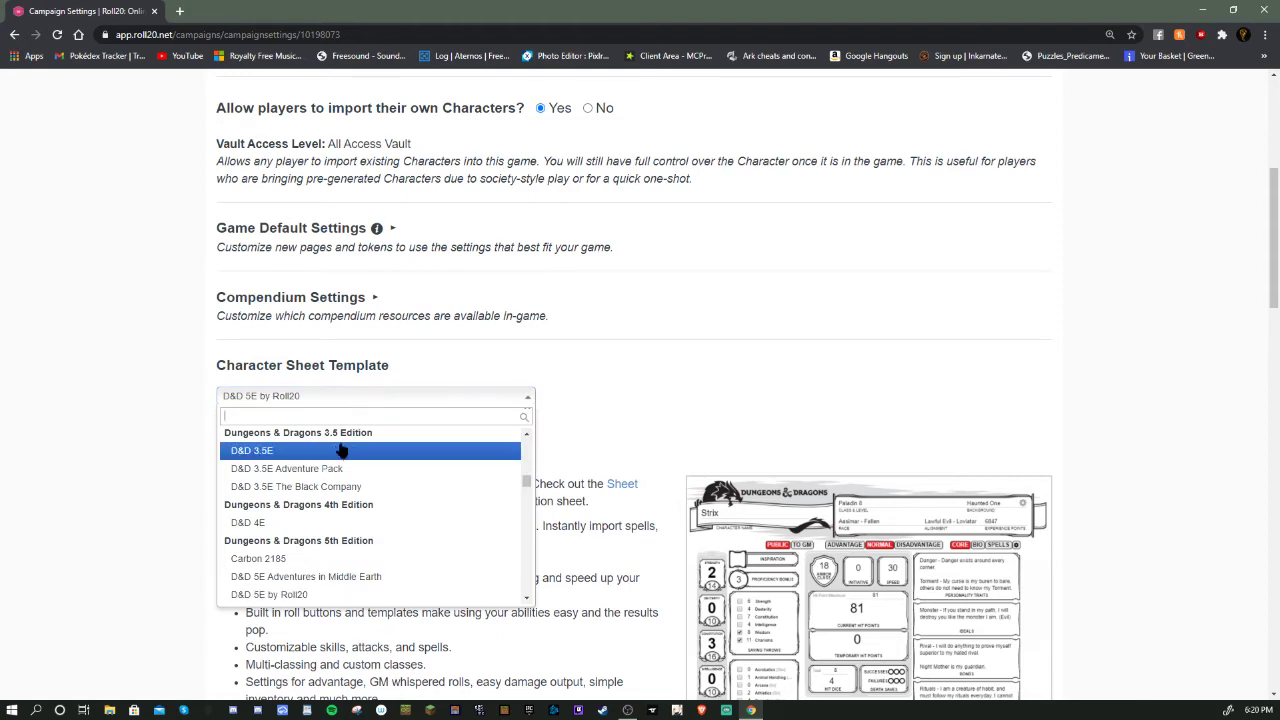
{"action": "left_click", "coordinate": [340, 450]}
{"action": "scroll", "coordinate": [651, 530], "scroll_direction": "down", "scroll_amount": 3}
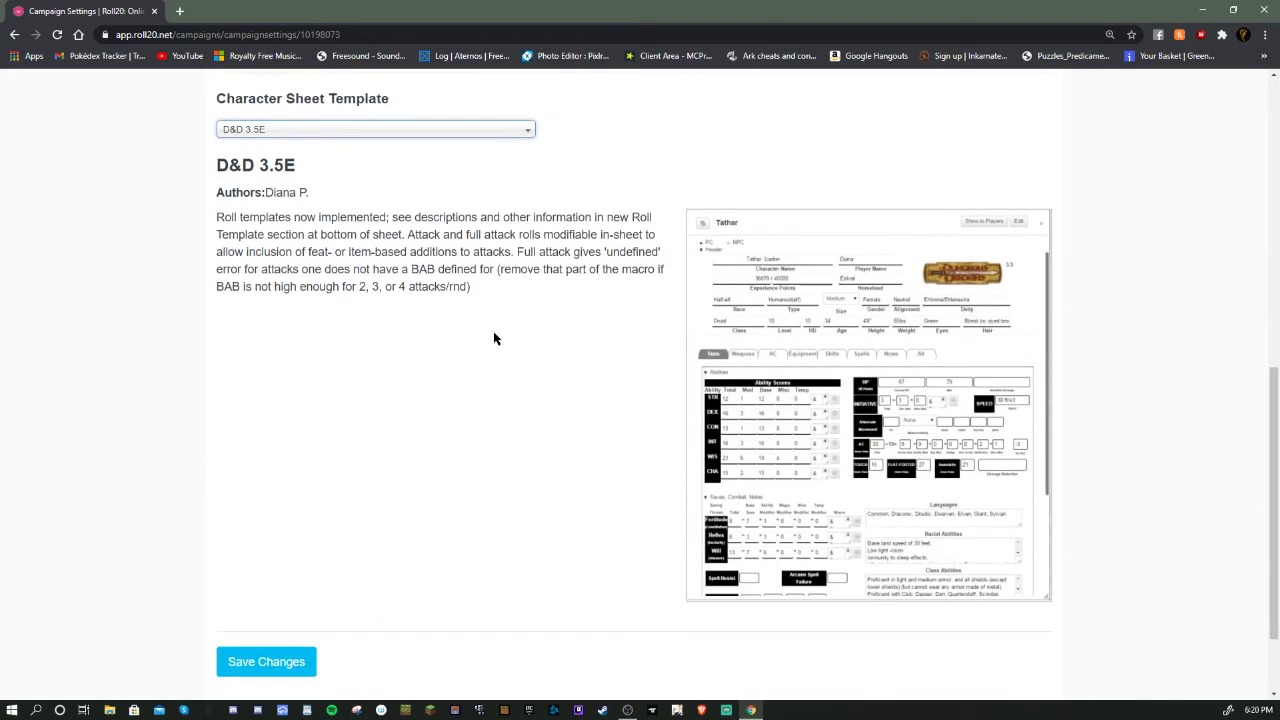
Step: Set the character sheet template back to D&D 5E by Roll20
{"action": "left_click", "coordinate": [345, 132]}
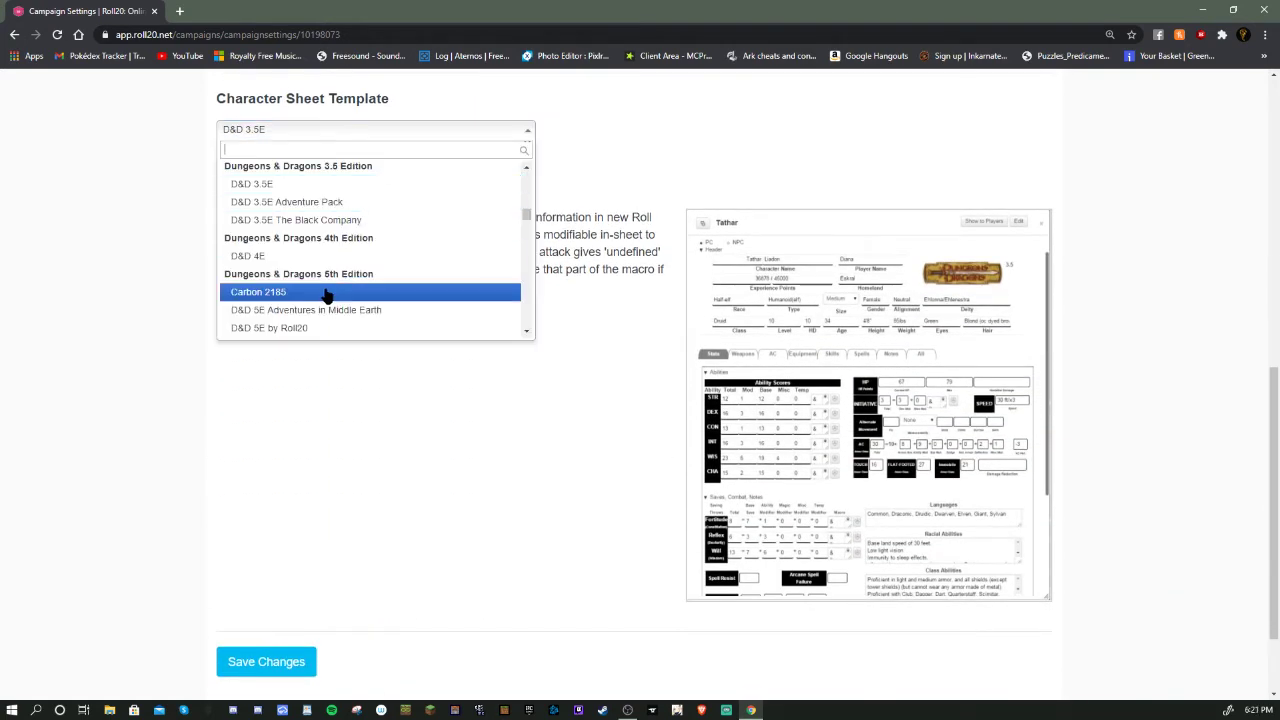
{"action": "scroll", "coordinate": [325, 292], "scroll_direction": "down", "scroll_amount": 2}
{"action": "left_click", "coordinate": [323, 257]}
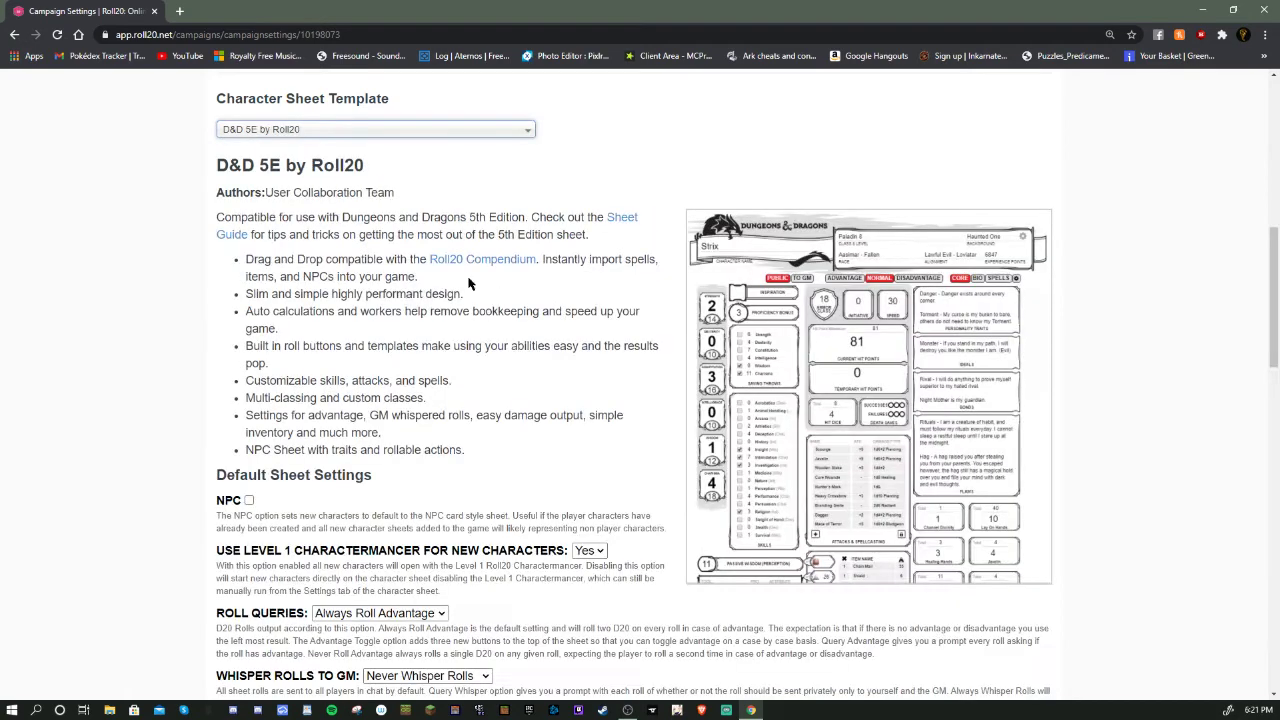
Step: Switch the Level 1 Charactermancer for new characters to No and back to Yes
{"action": "scroll", "coordinate": [235, 285], "scroll_direction": "down", "scroll_amount": 2}
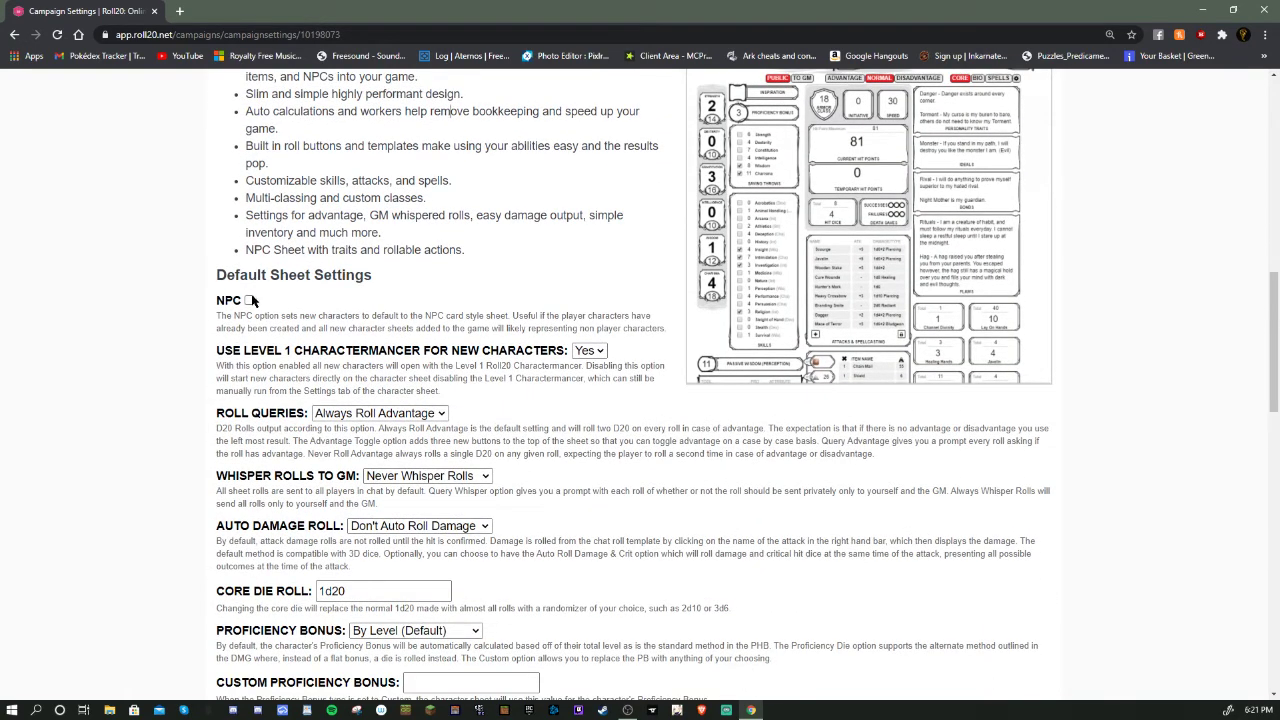
{"action": "triple_click", "coordinate": [328, 272]}
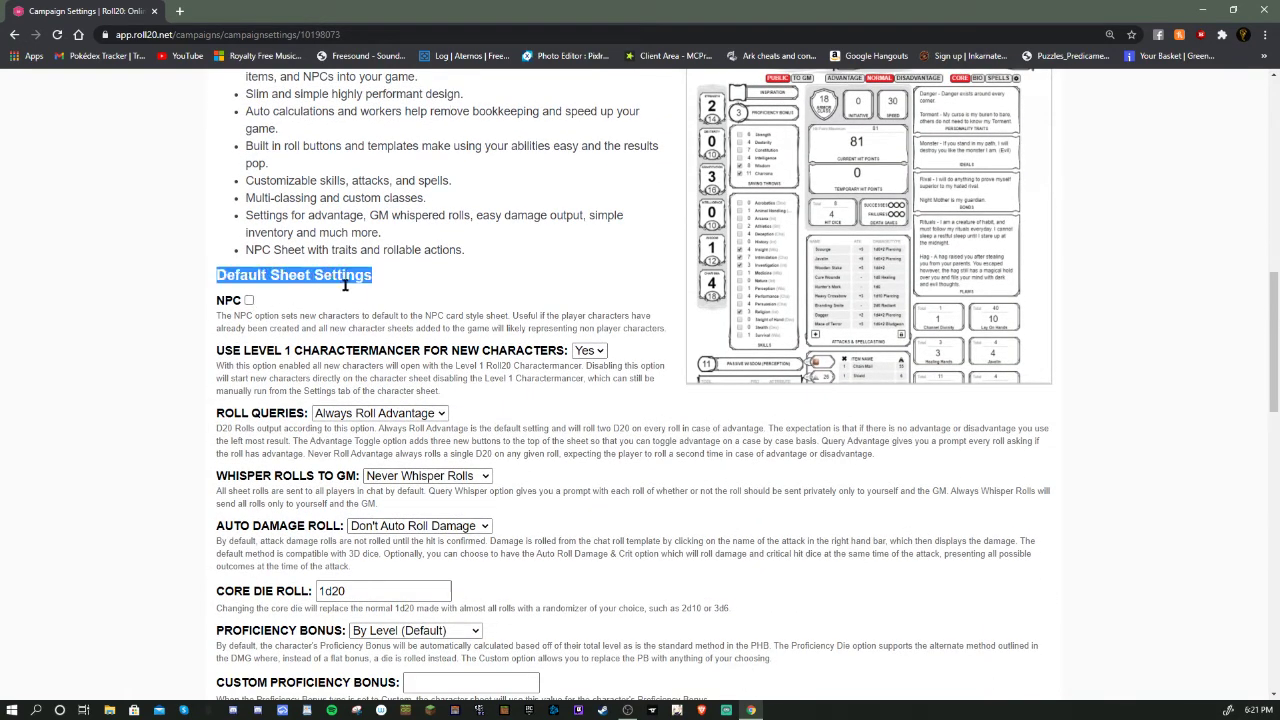
{"action": "left_click", "coordinate": [350, 292]}
{"action": "left_click", "coordinate": [590, 352]}
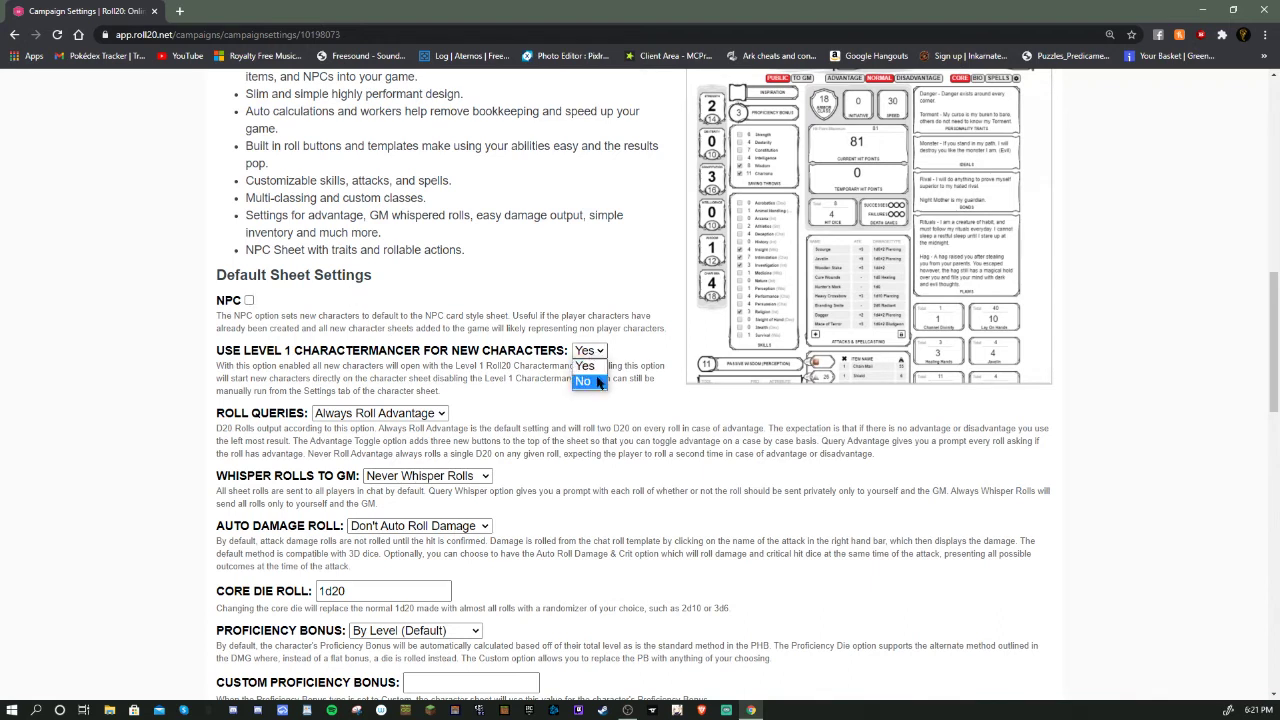
{"action": "left_click", "coordinate": [583, 382]}
{"action": "left_click", "coordinate": [576, 352]}
{"action": "left_click", "coordinate": [578, 366]}
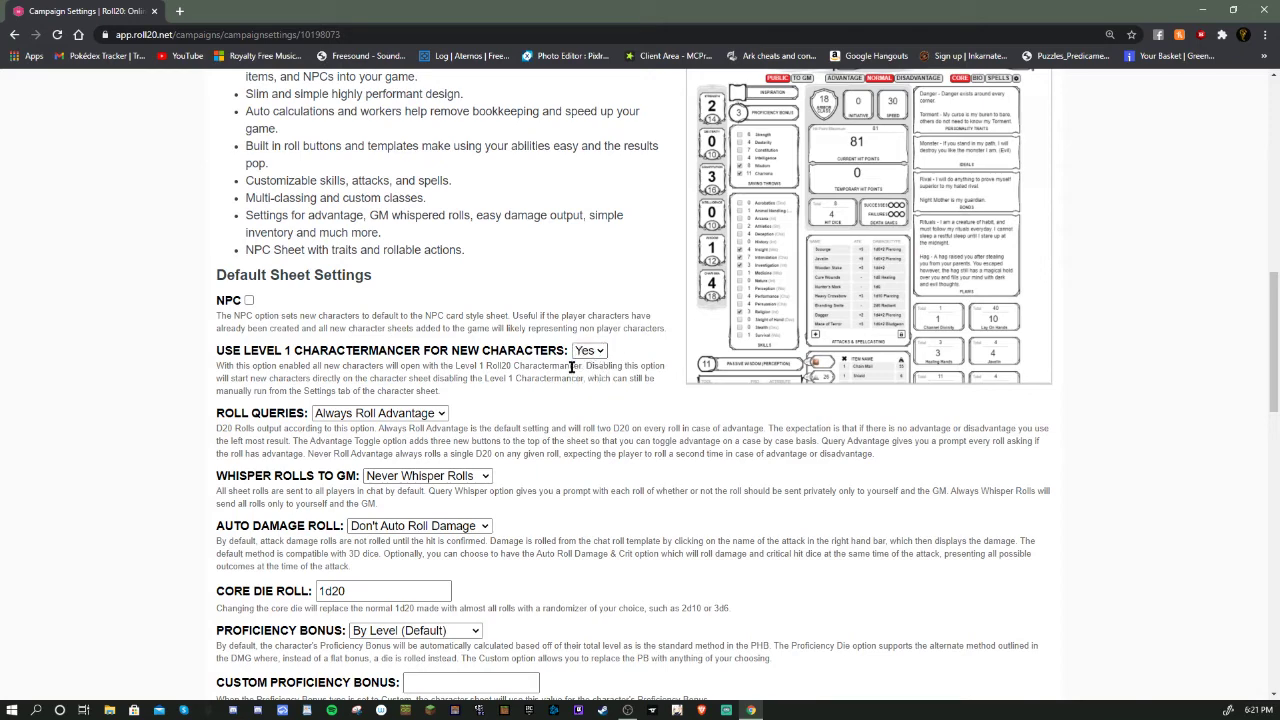
Step: Set the default Roll Queries to Advantage Toggle and Whisper Rolls to GM to Whisper Toggle
{"action": "left_click", "coordinate": [420, 413]}
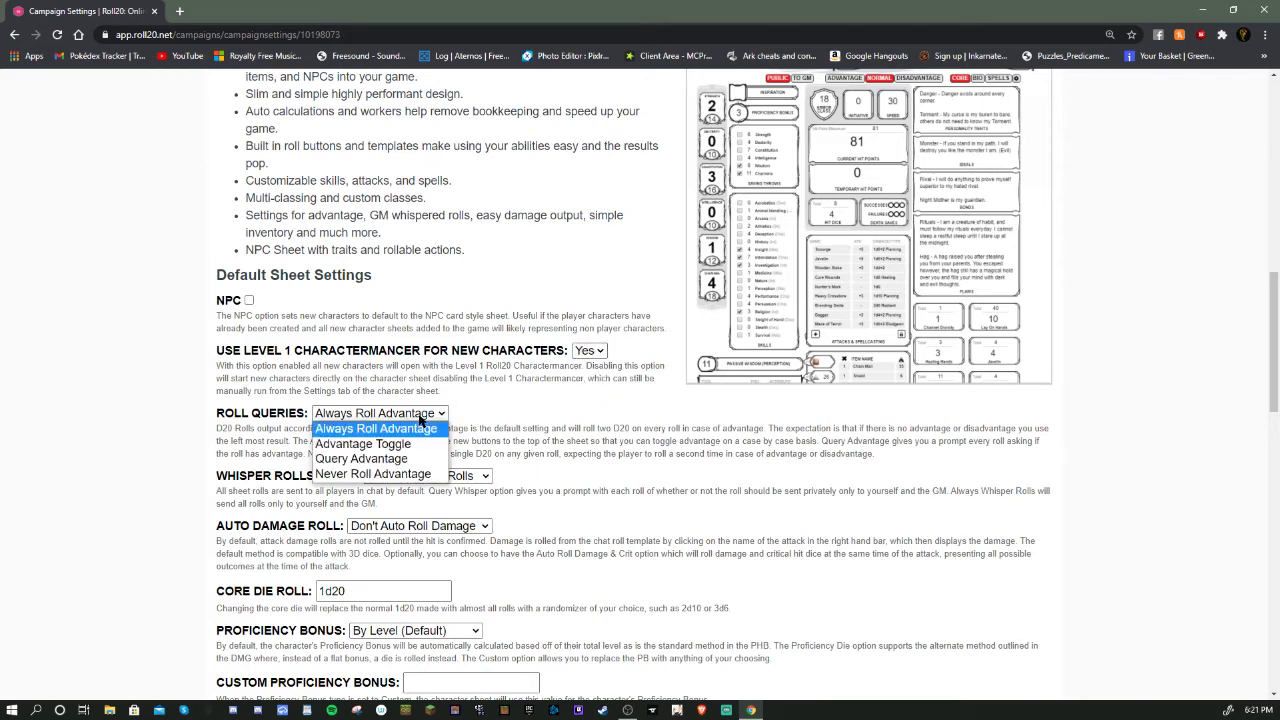
{"action": "left_click", "coordinate": [422, 440]}
{"action": "left_click", "coordinate": [440, 476]}
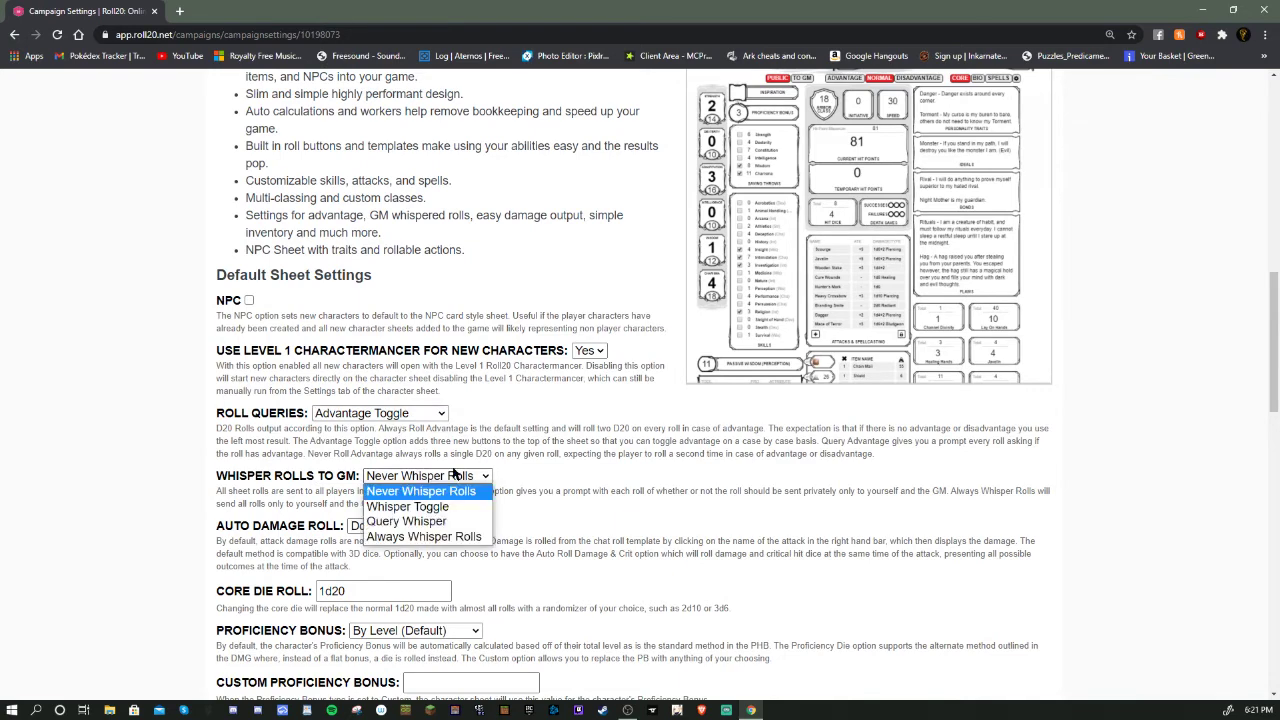
{"action": "left_click", "coordinate": [470, 506]}
Step: Set the Auto Damage Roll default to Auto Roll Damage & Crit and read its description
{"action": "scroll", "coordinate": [508, 512], "scroll_direction": "down", "scroll_amount": 2}
{"action": "left_click", "coordinate": [430, 392]}
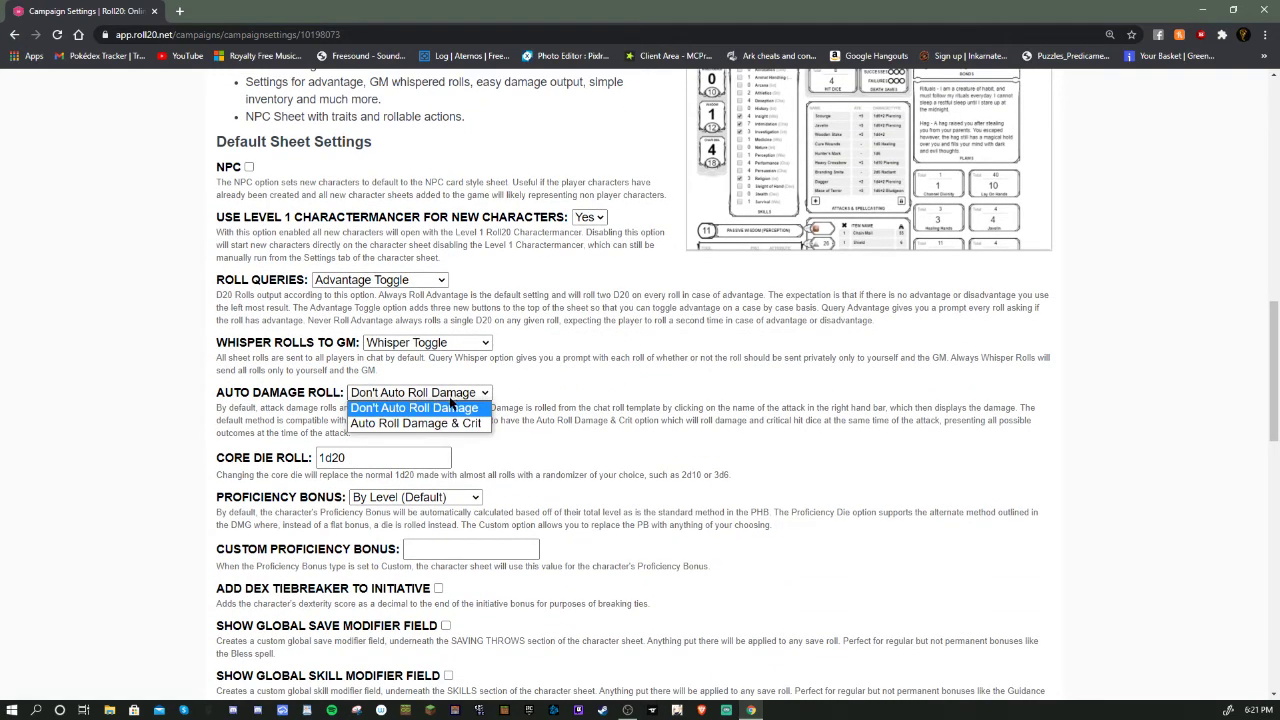
{"action": "left_click", "coordinate": [440, 422]}
{"action": "left_click", "coordinate": [461, 431]}
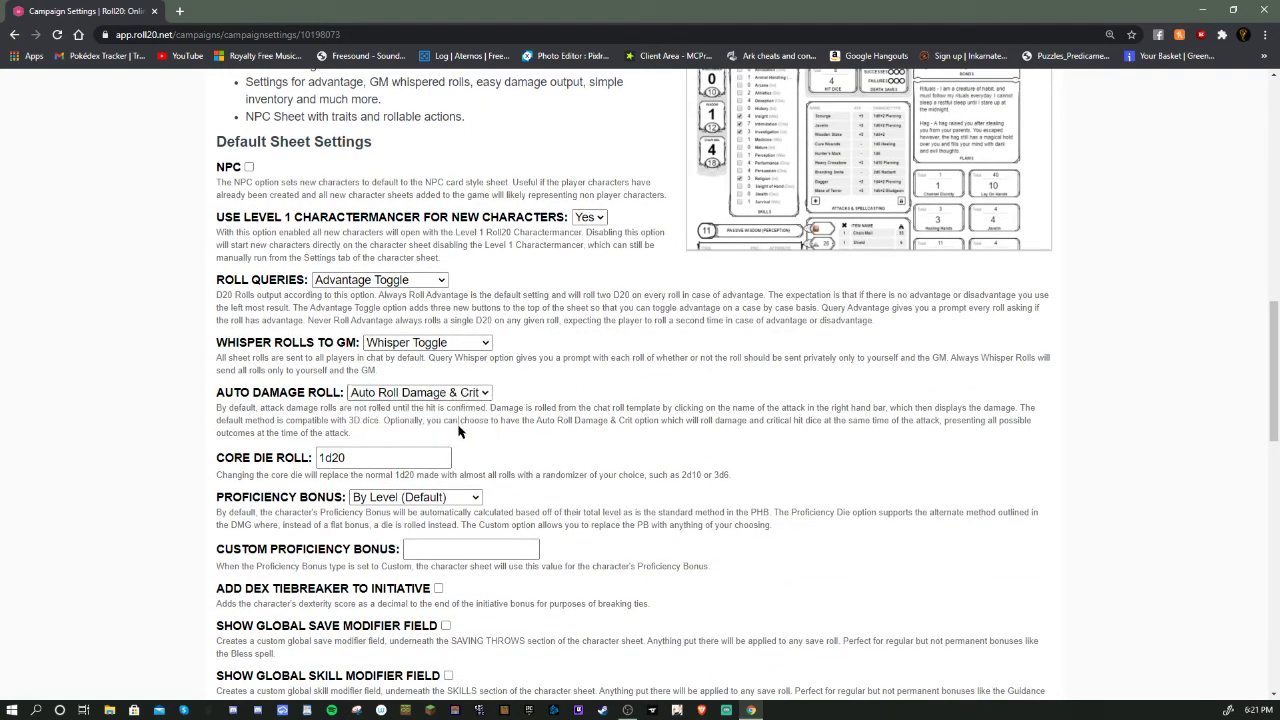
{"action": "triple_click", "coordinate": [459, 421]}
{"action": "left_click", "coordinate": [491, 424]}
Step: Review the remaining default sheet settings and check the Roll Queries description and options without changing the selection
{"action": "scroll", "coordinate": [426, 536], "scroll_direction": "down", "scroll_amount": 2}
{"action": "scroll", "coordinate": [442, 510], "scroll_direction": "down", "scroll_amount": 5}
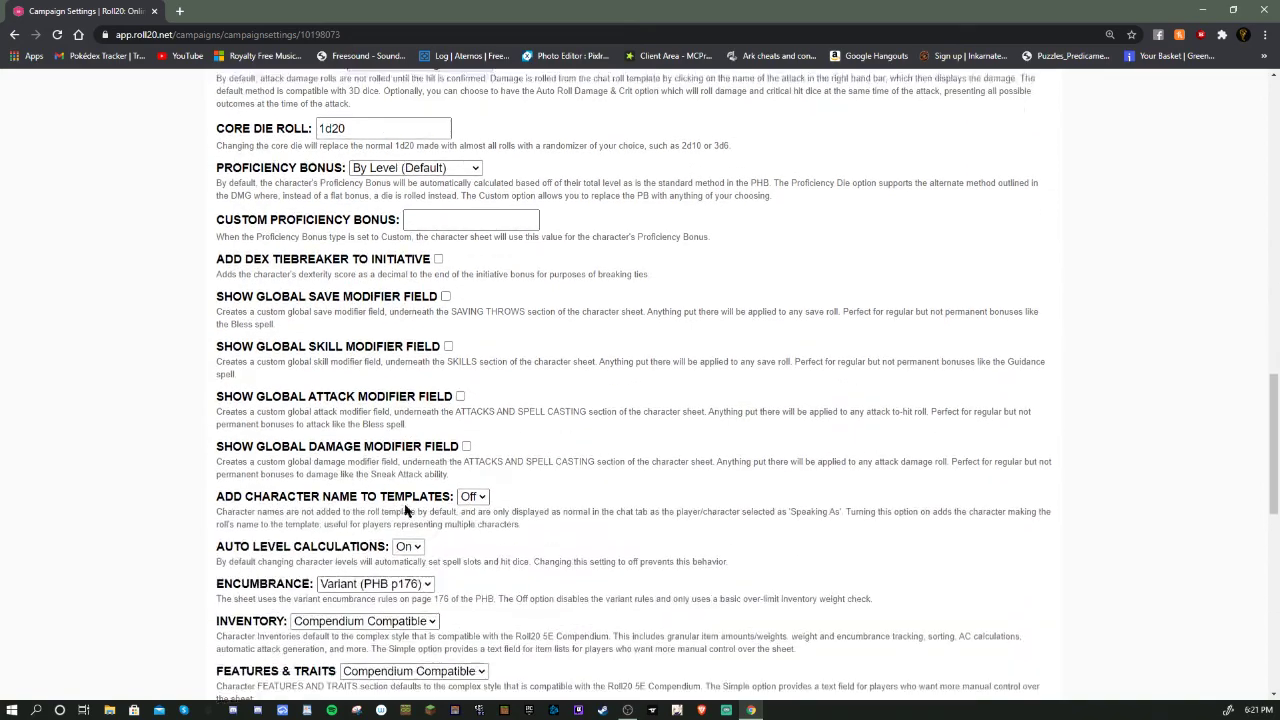
{"action": "scroll", "coordinate": [580, 535], "scroll_direction": "up", "scroll_amount": 8}
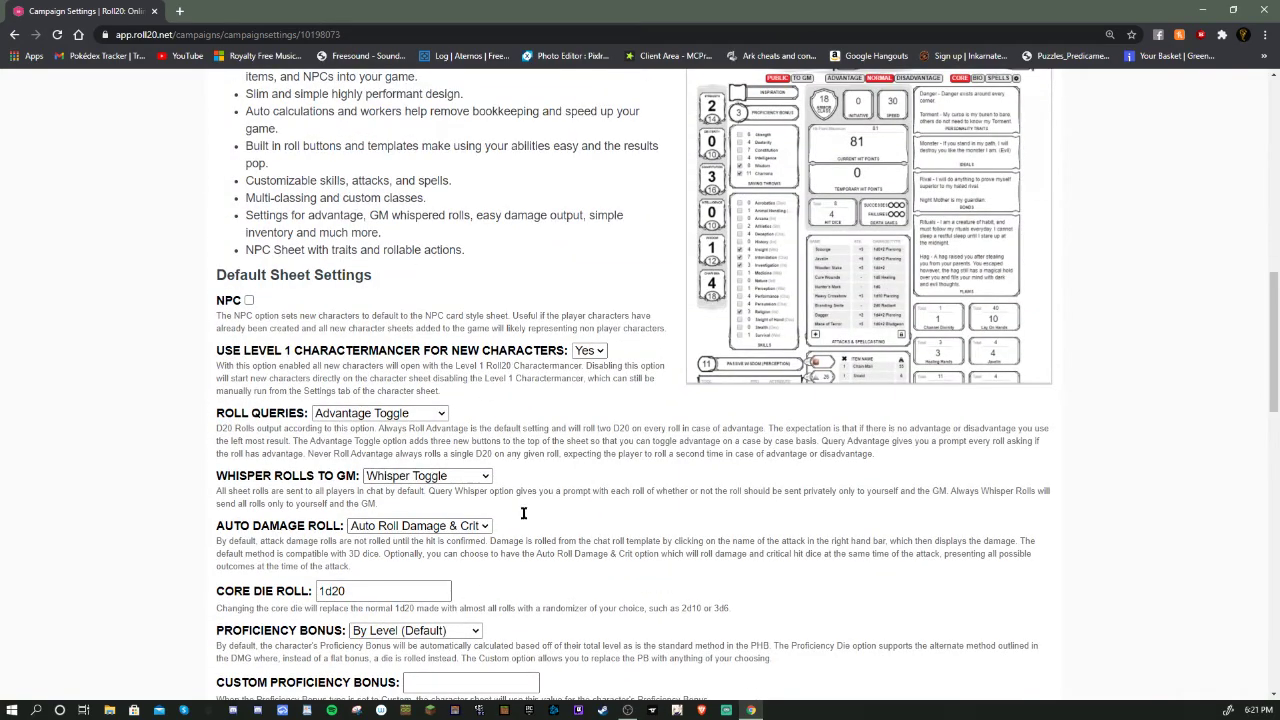
{"action": "triple_click", "coordinate": [325, 445]}
{"action": "left_click", "coordinate": [330, 452]}
{"action": "left_click", "coordinate": [370, 413]}
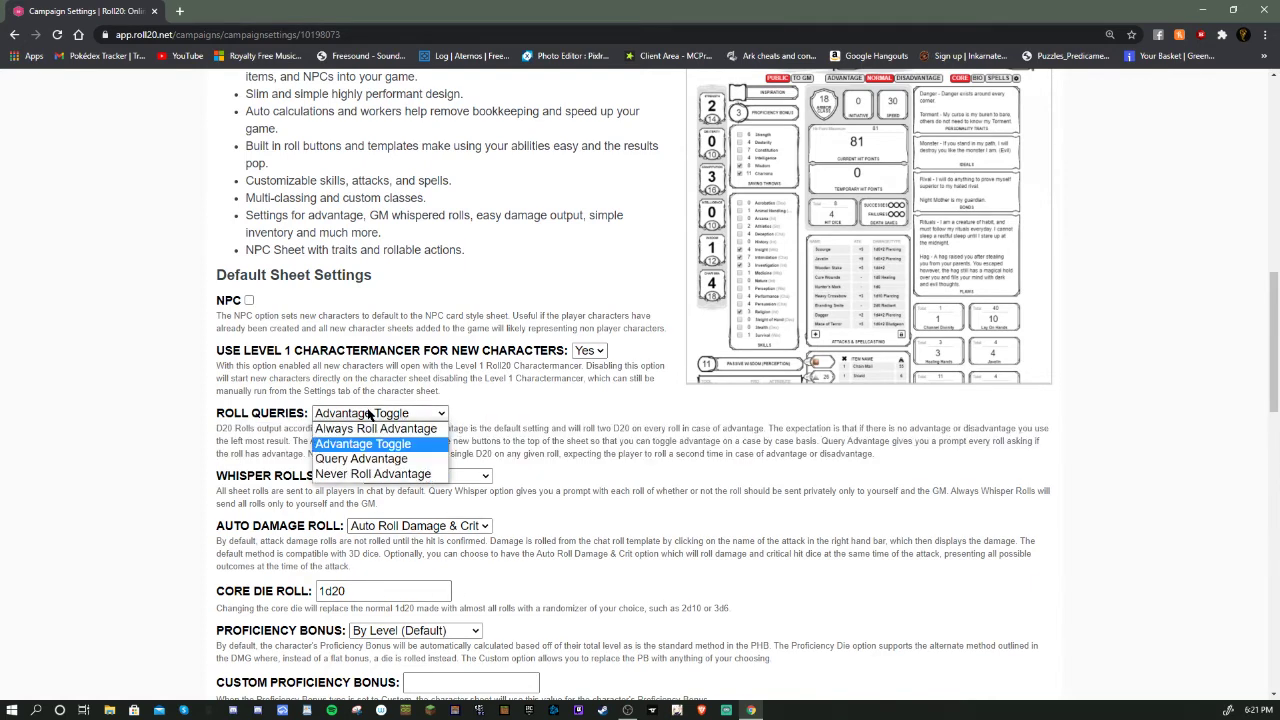
{"action": "left_click", "coordinate": [370, 413]}
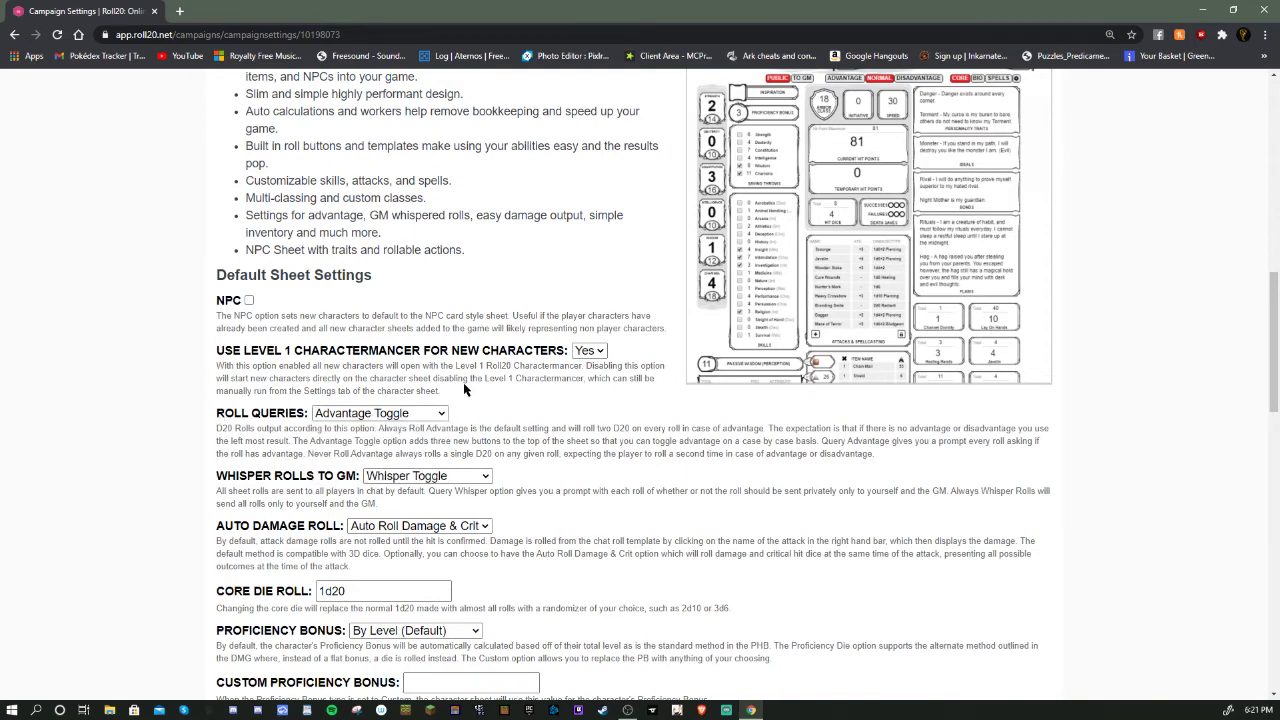
{"action": "scroll", "coordinate": [463, 382], "scroll_direction": "up", "scroll_amount": 1}
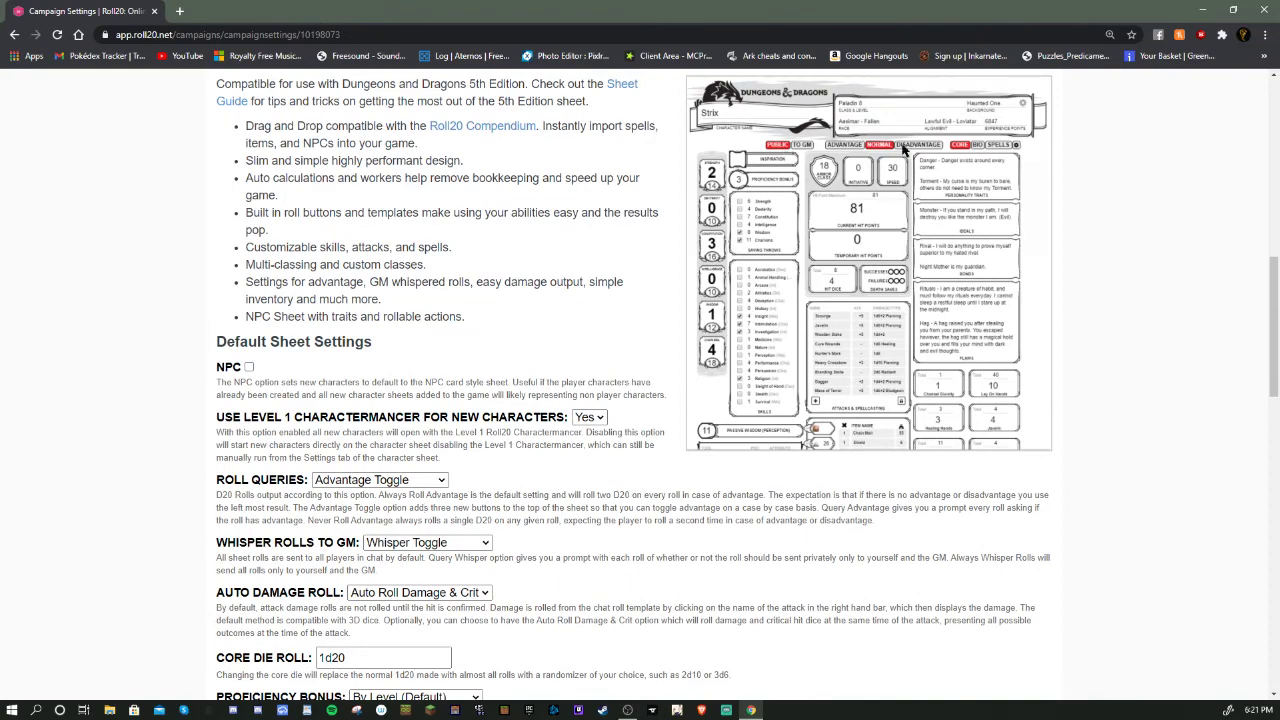
{"action": "scroll", "coordinate": [665, 323], "scroll_direction": "up", "scroll_amount": 10}
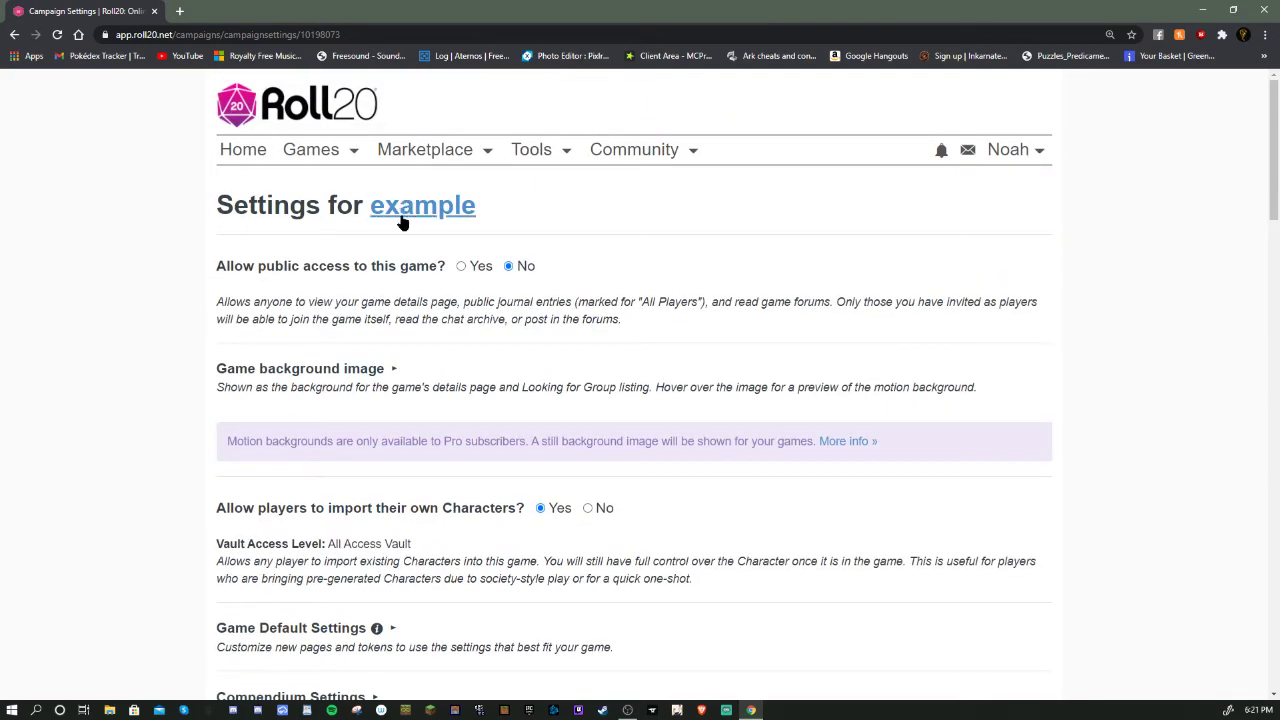
{"action": "left_click", "coordinate": [443, 210]}
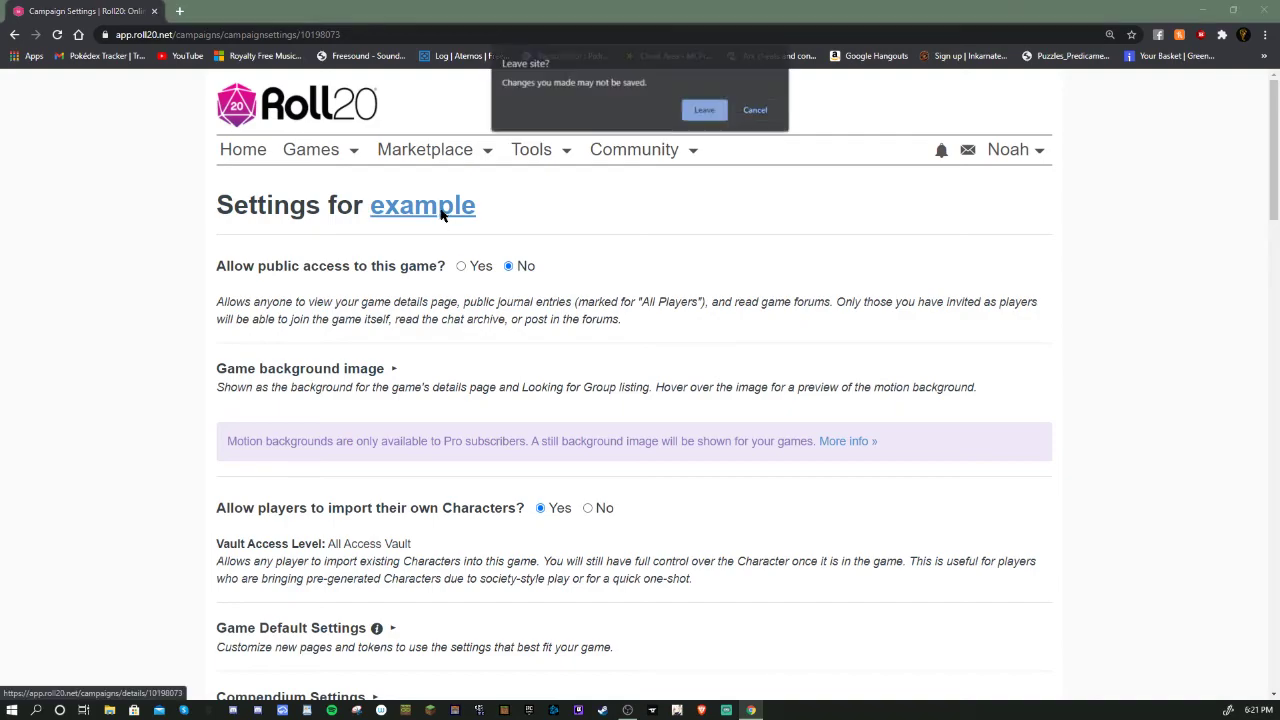
{"action": "left_click", "coordinate": [763, 112]}
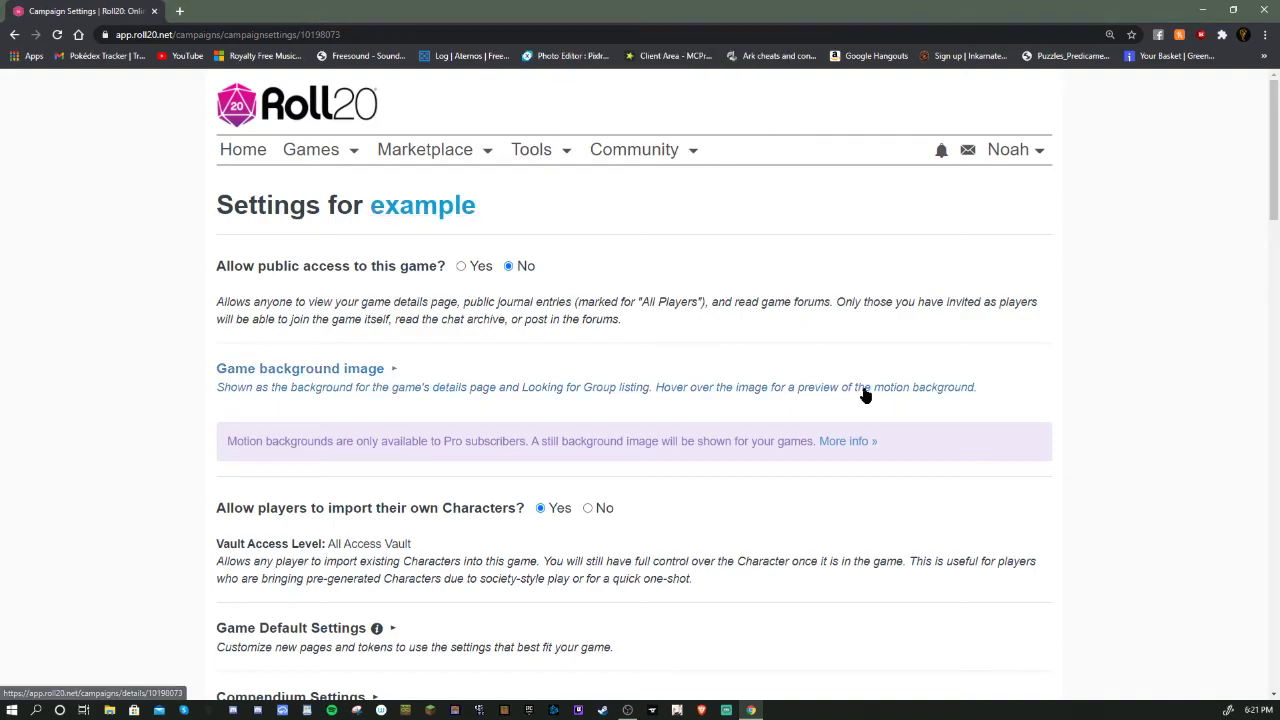
Step: Save the changed game settings and go to the details page of the "example" game
{"action": "scroll", "coordinate": [850, 380], "scroll_direction": "down", "scroll_amount": 20}
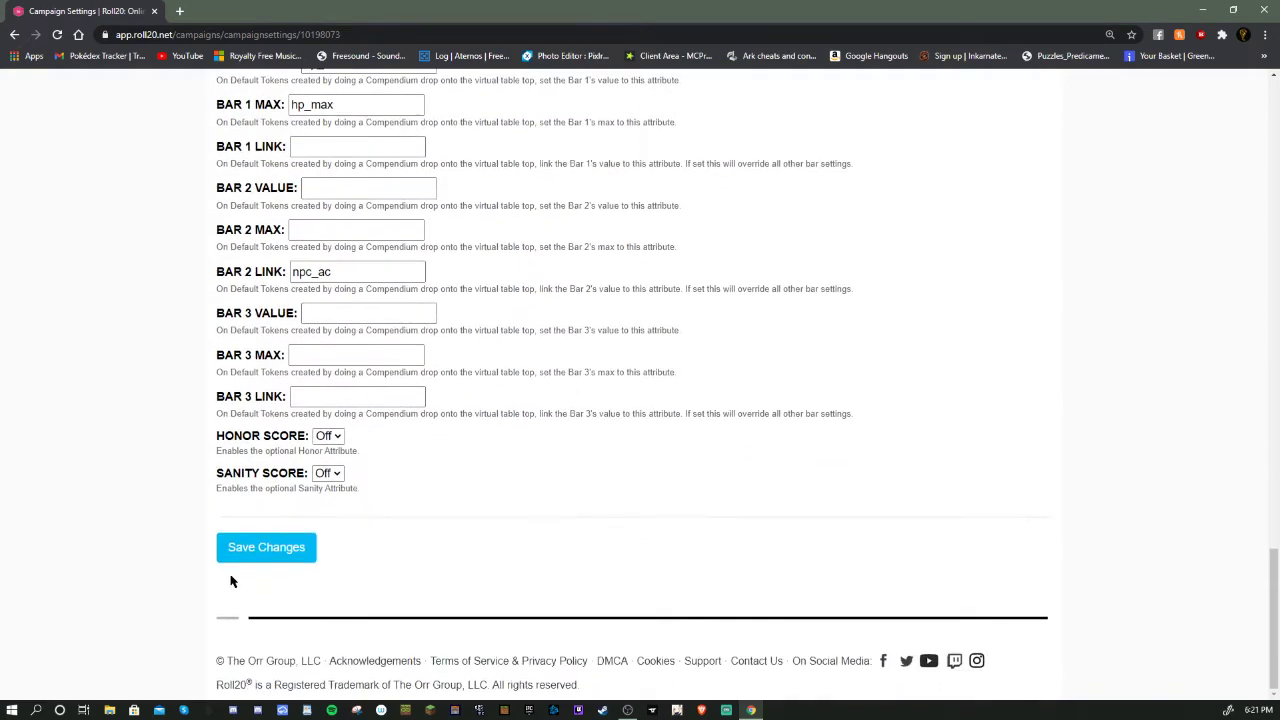
{"action": "left_click", "coordinate": [272, 560]}
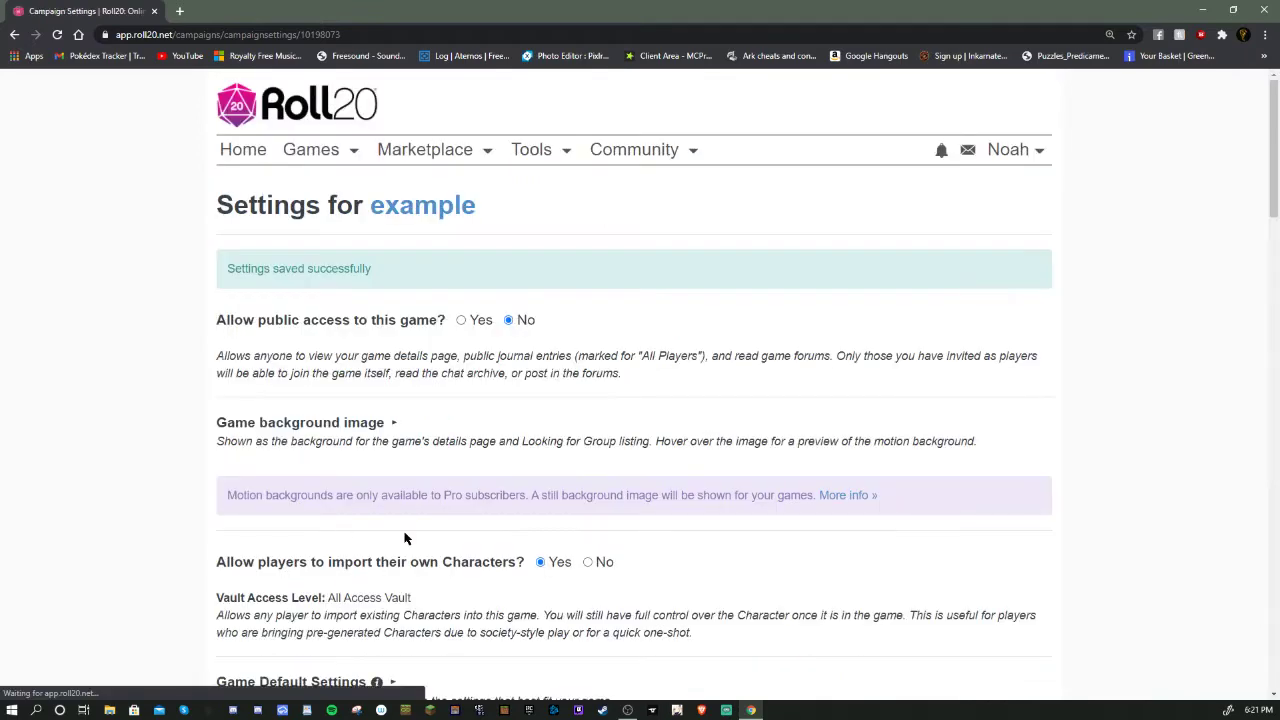
{"action": "left_click", "coordinate": [395, 207]}
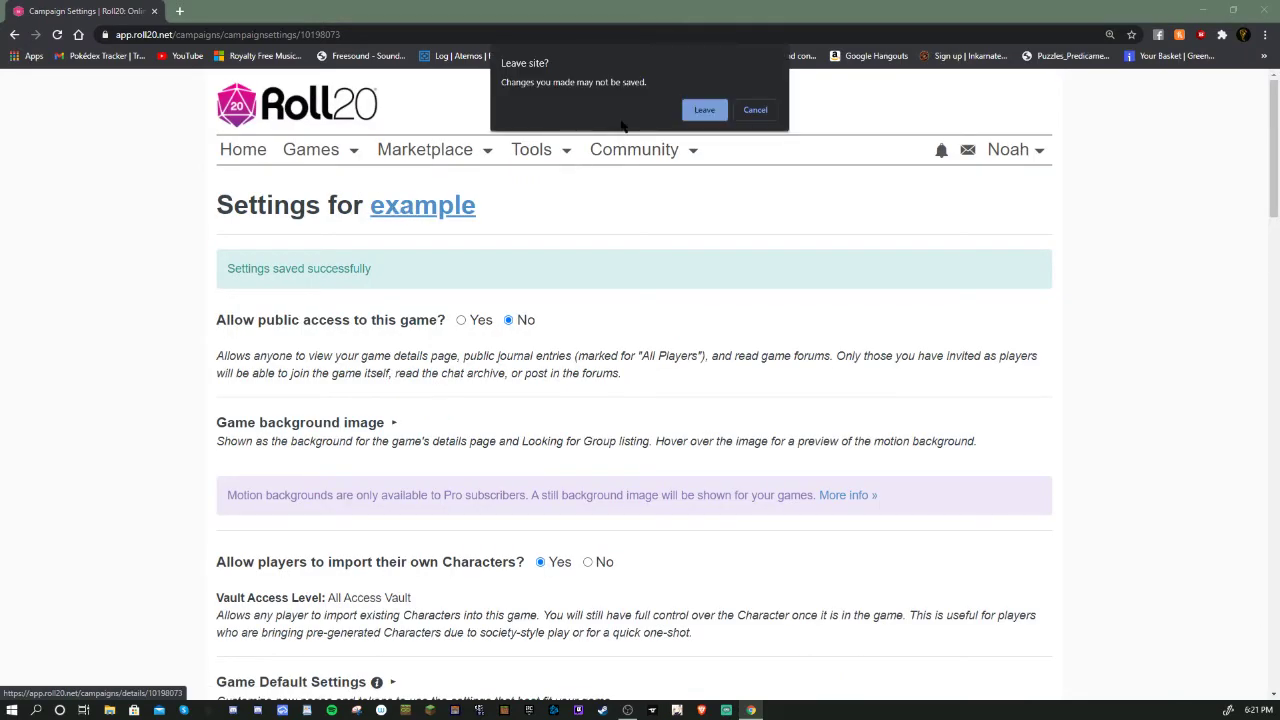
{"action": "left_click", "coordinate": [700, 117]}
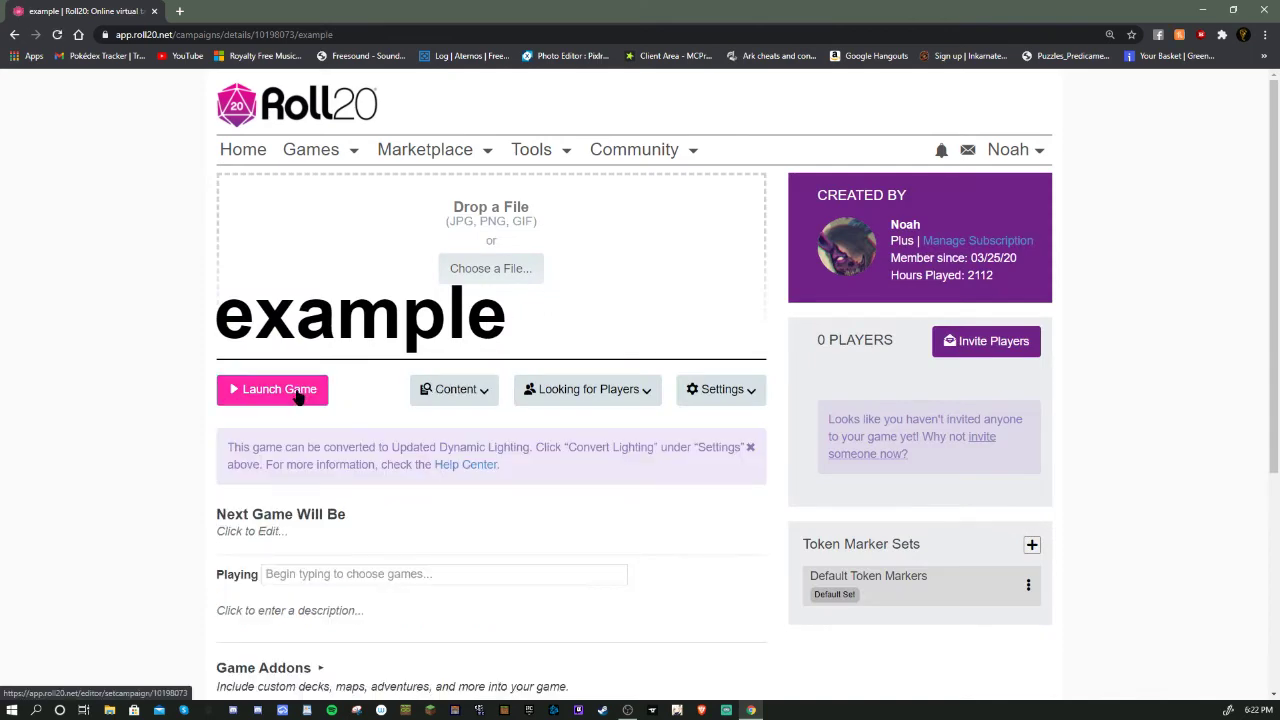
Step: Examine the game's Invite Players options, including the email invitation and the share link, without inviting anyone
{"action": "left_click", "coordinate": [1003, 345]}
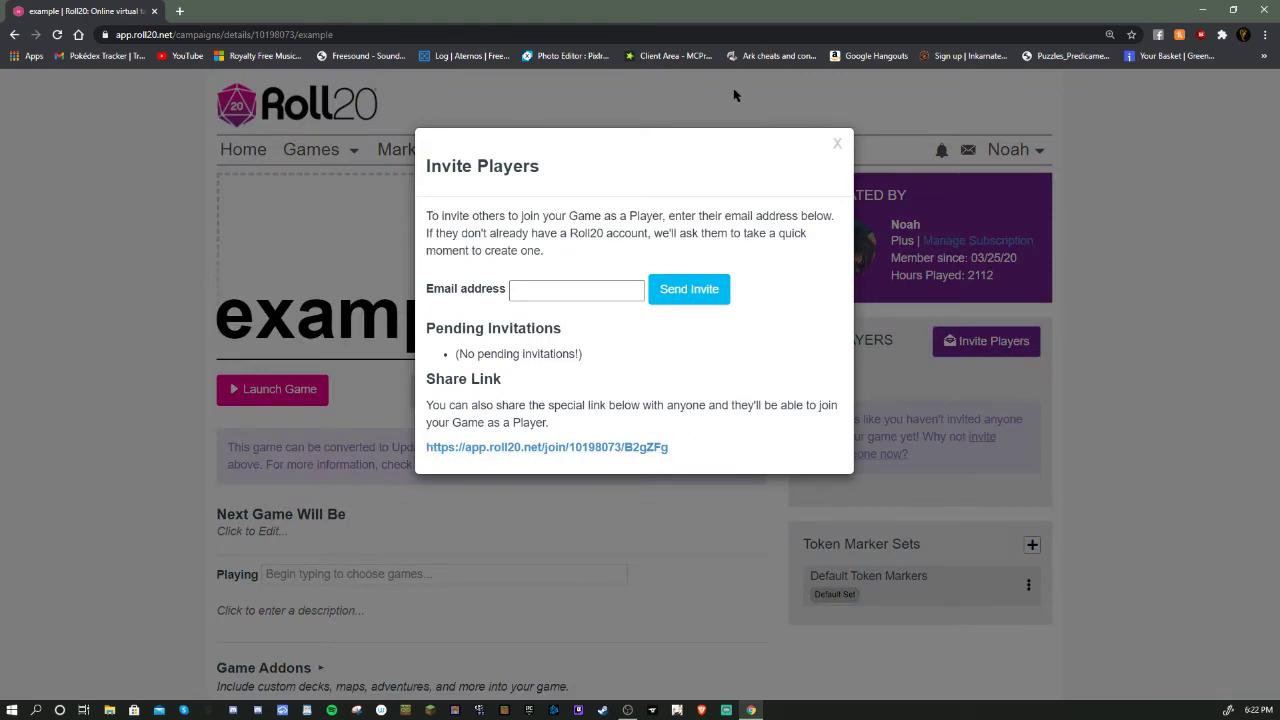
{"action": "left_click", "coordinate": [837, 145]}
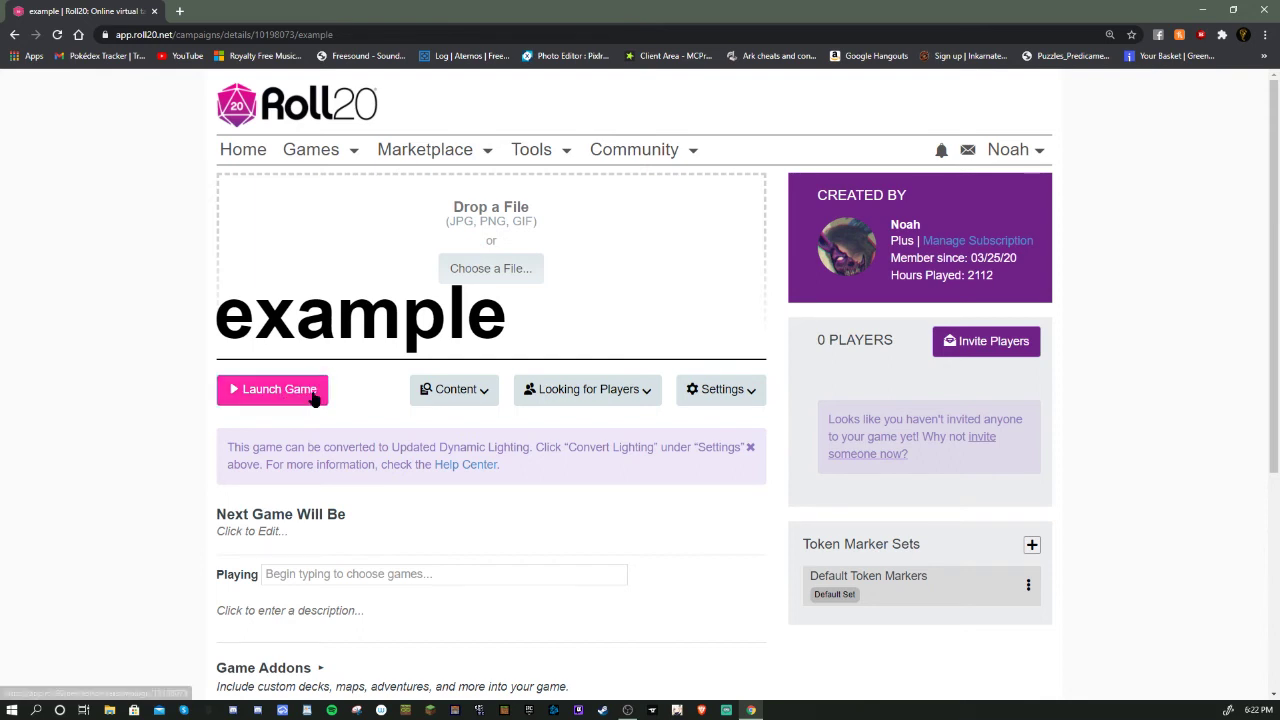
{"action": "left_click", "coordinate": [347, 323]}
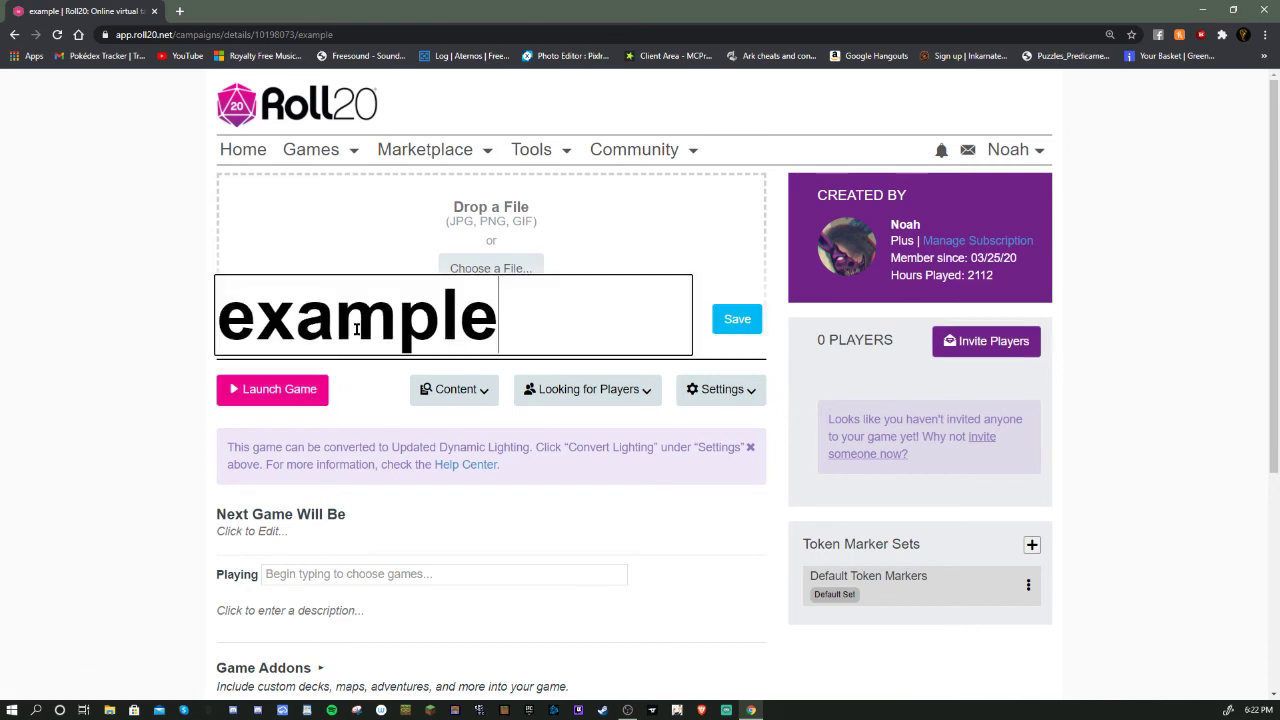
{"action": "left_click", "coordinate": [363, 389]}
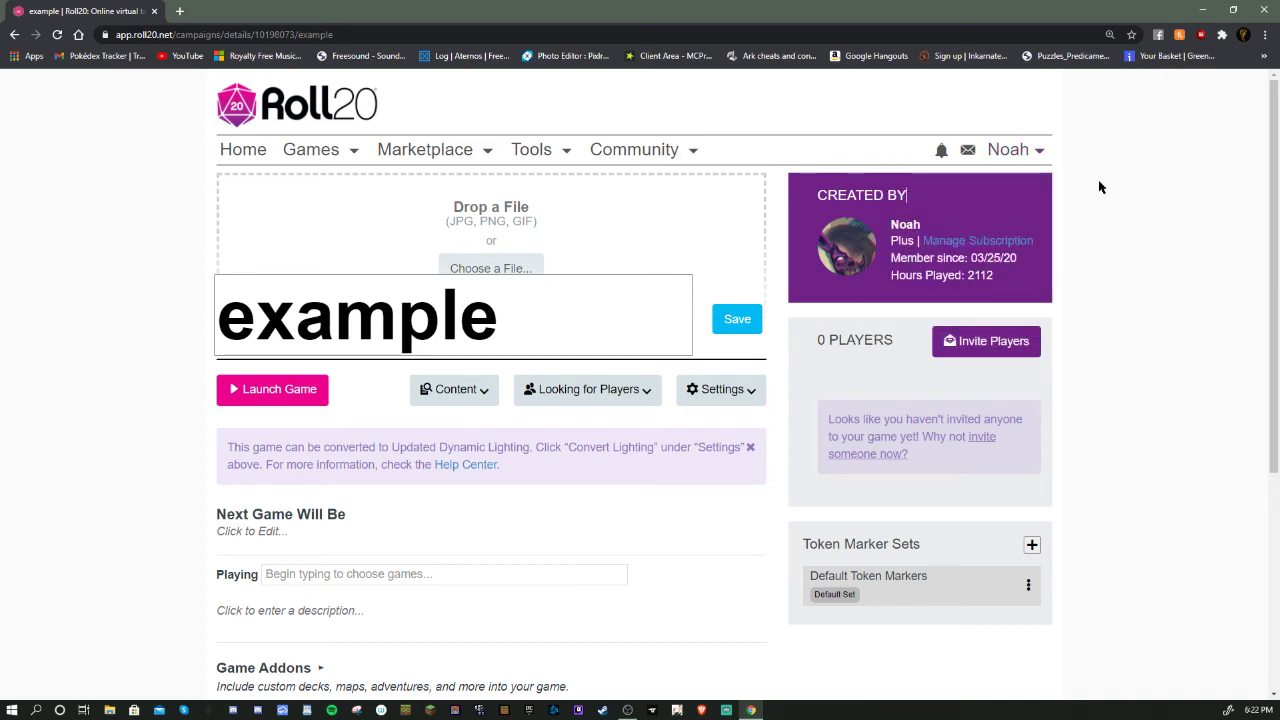
Step: Launch the "example" game and bring its blank tabletop page into view
{"action": "left_click", "coordinate": [272, 400]}
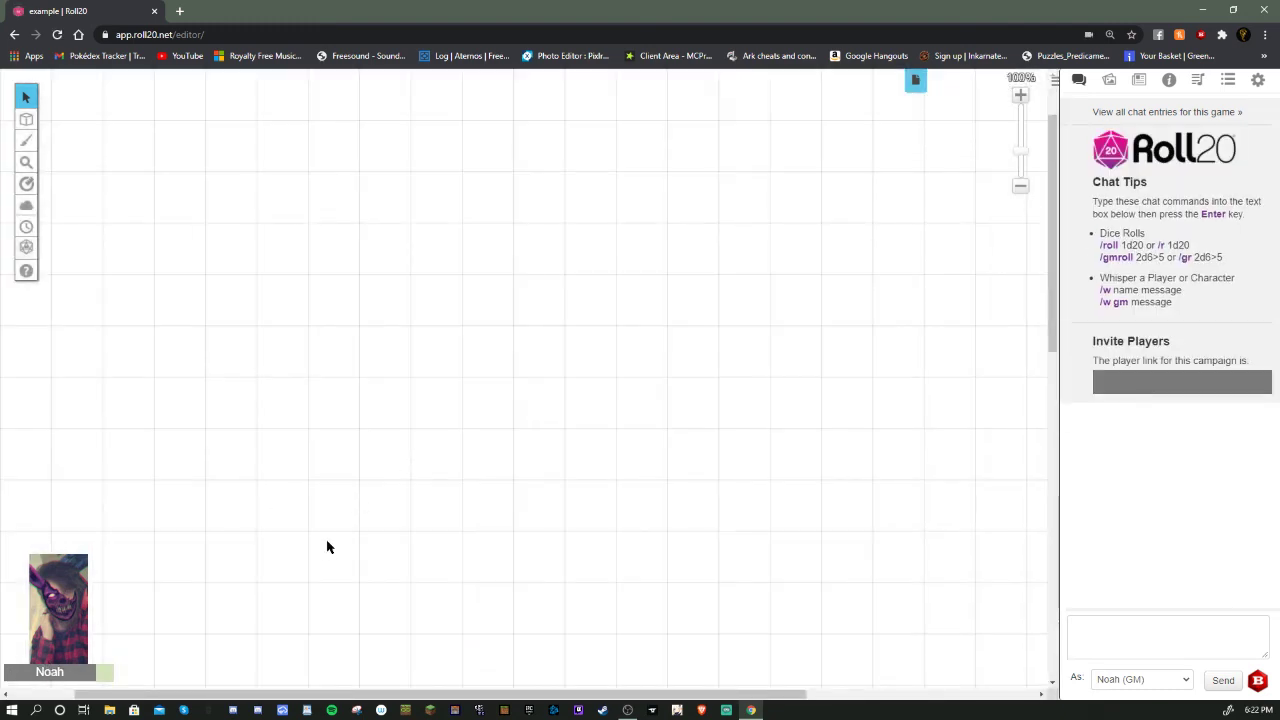
{"action": "scroll", "coordinate": [330, 530], "scroll_direction": "down", "scroll_amount": 3}
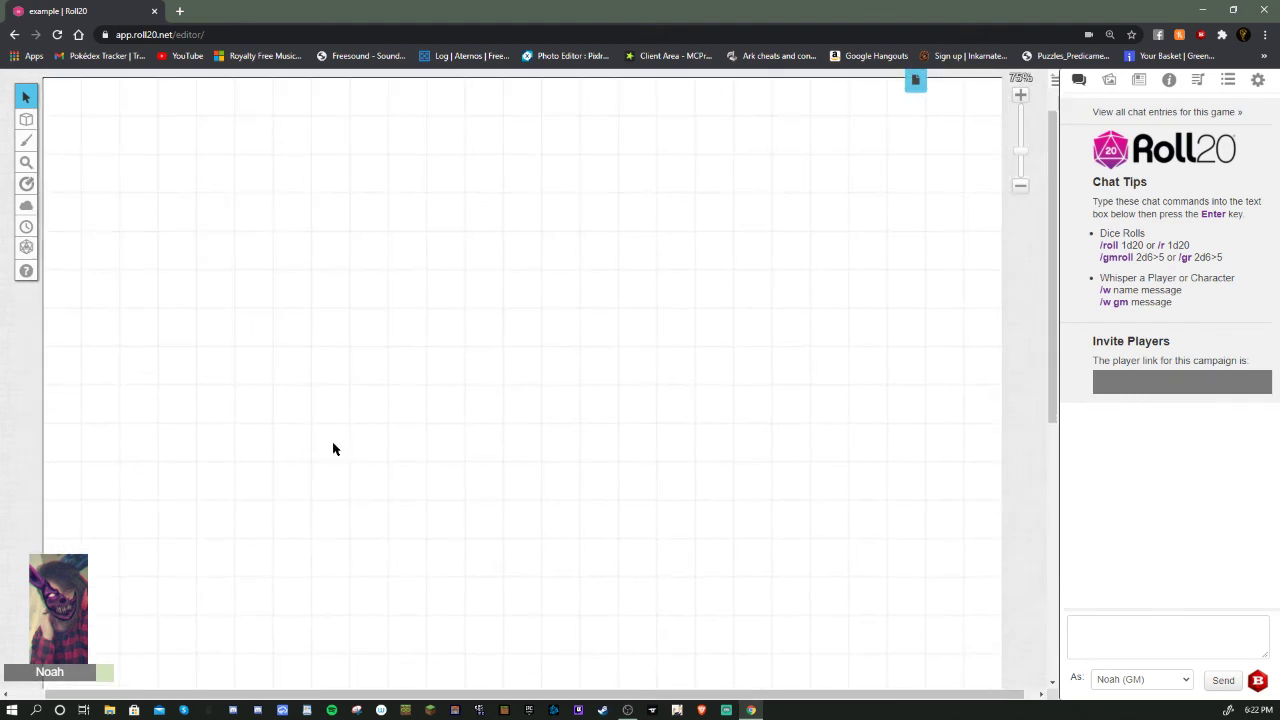
{"action": "scroll", "coordinate": [331, 446], "scroll_direction": "down", "scroll_amount": 2}
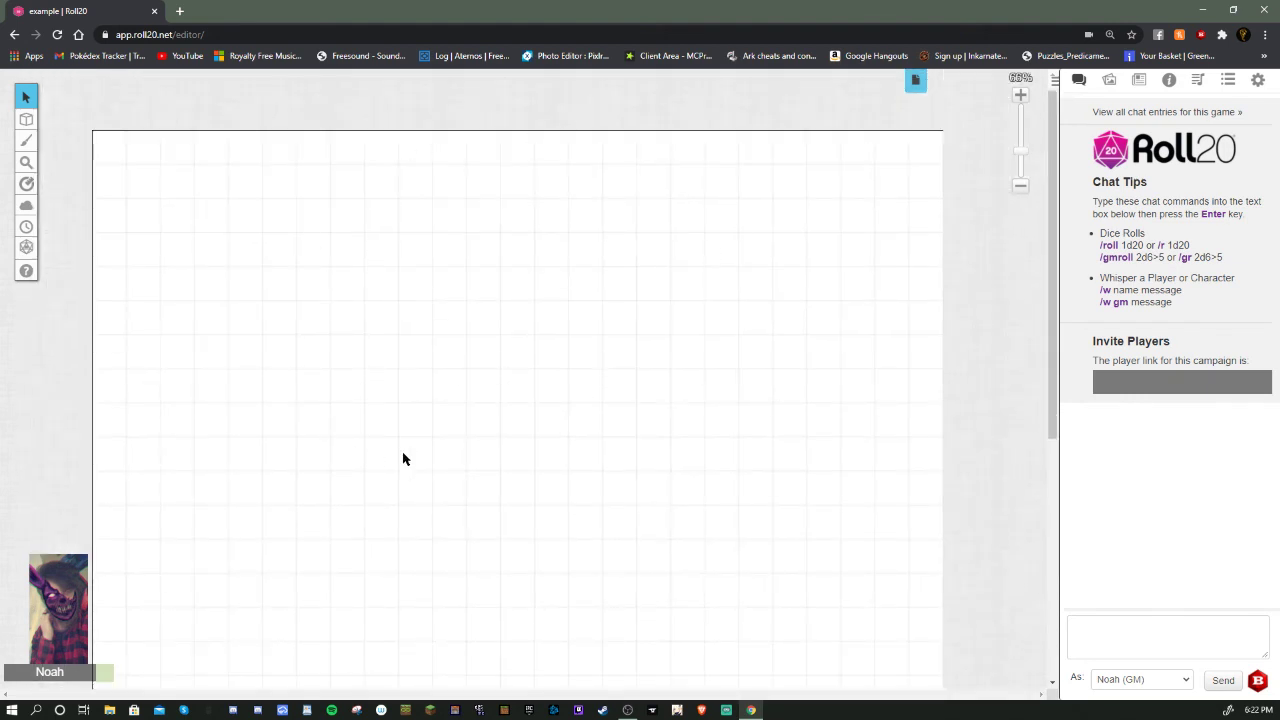
{"action": "left_click_drag", "start_coordinate": [432, 238], "coordinate": [630, 445]}
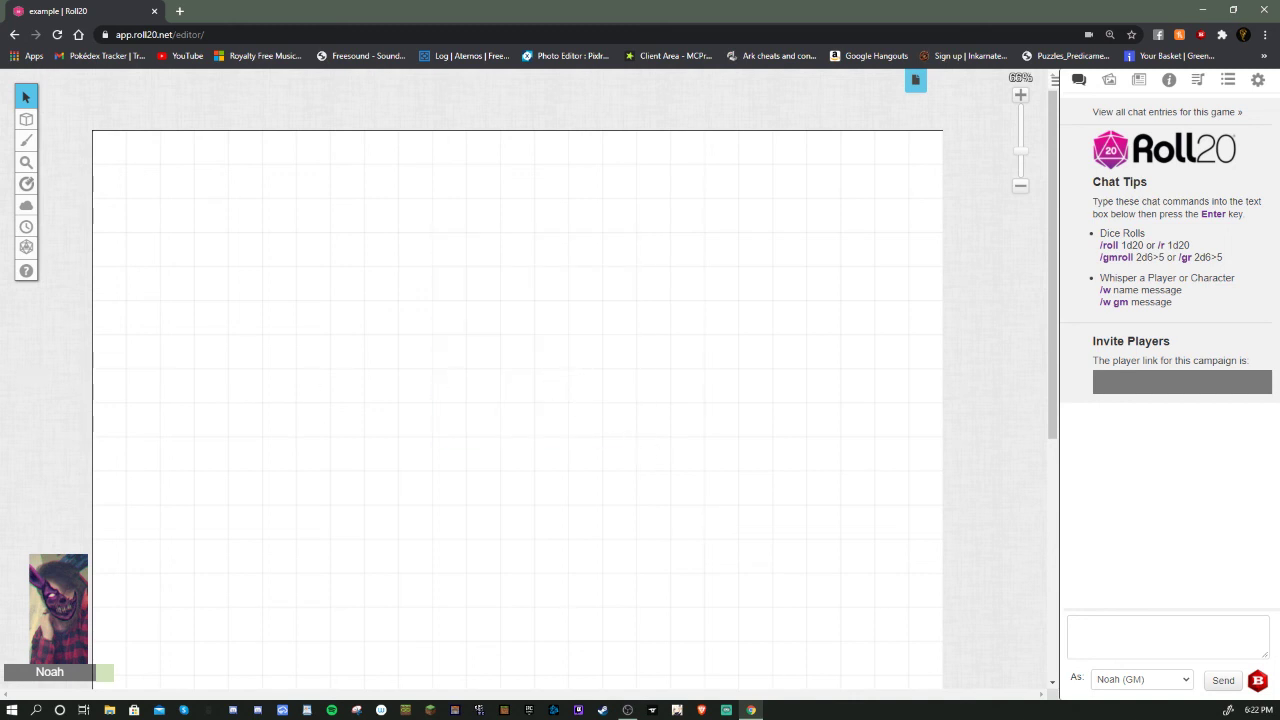